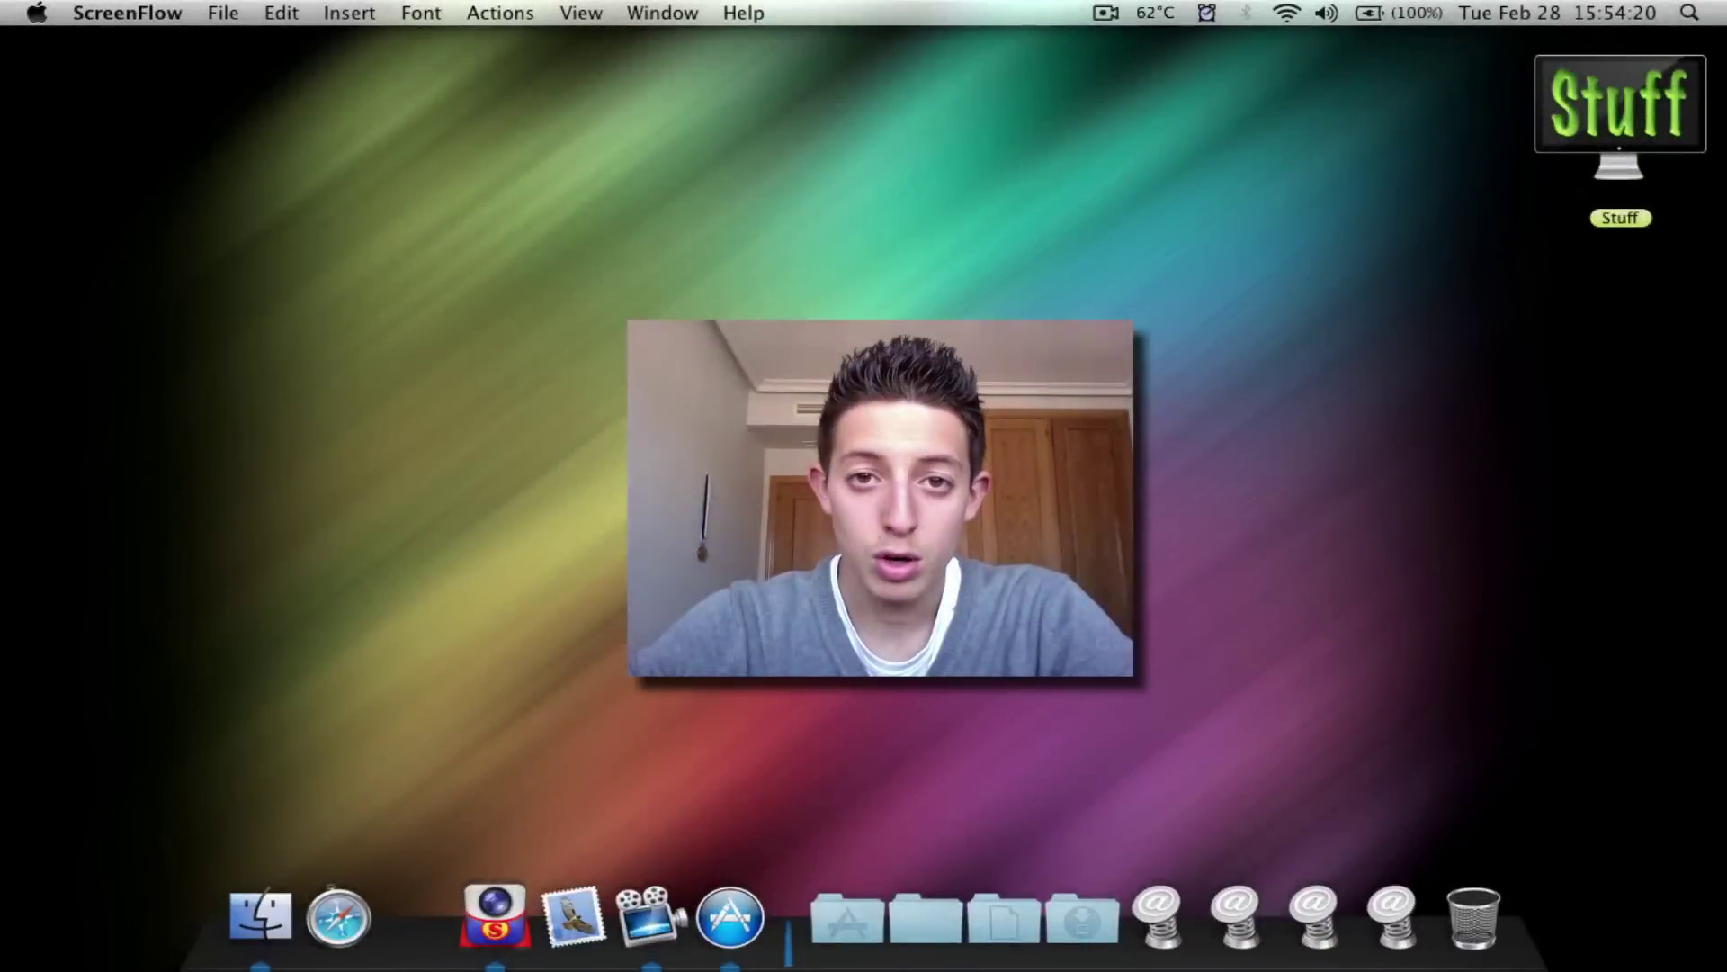
Scroll through the features on the Snapheal App Store page, then minimize the store window.
left_click(730, 915)
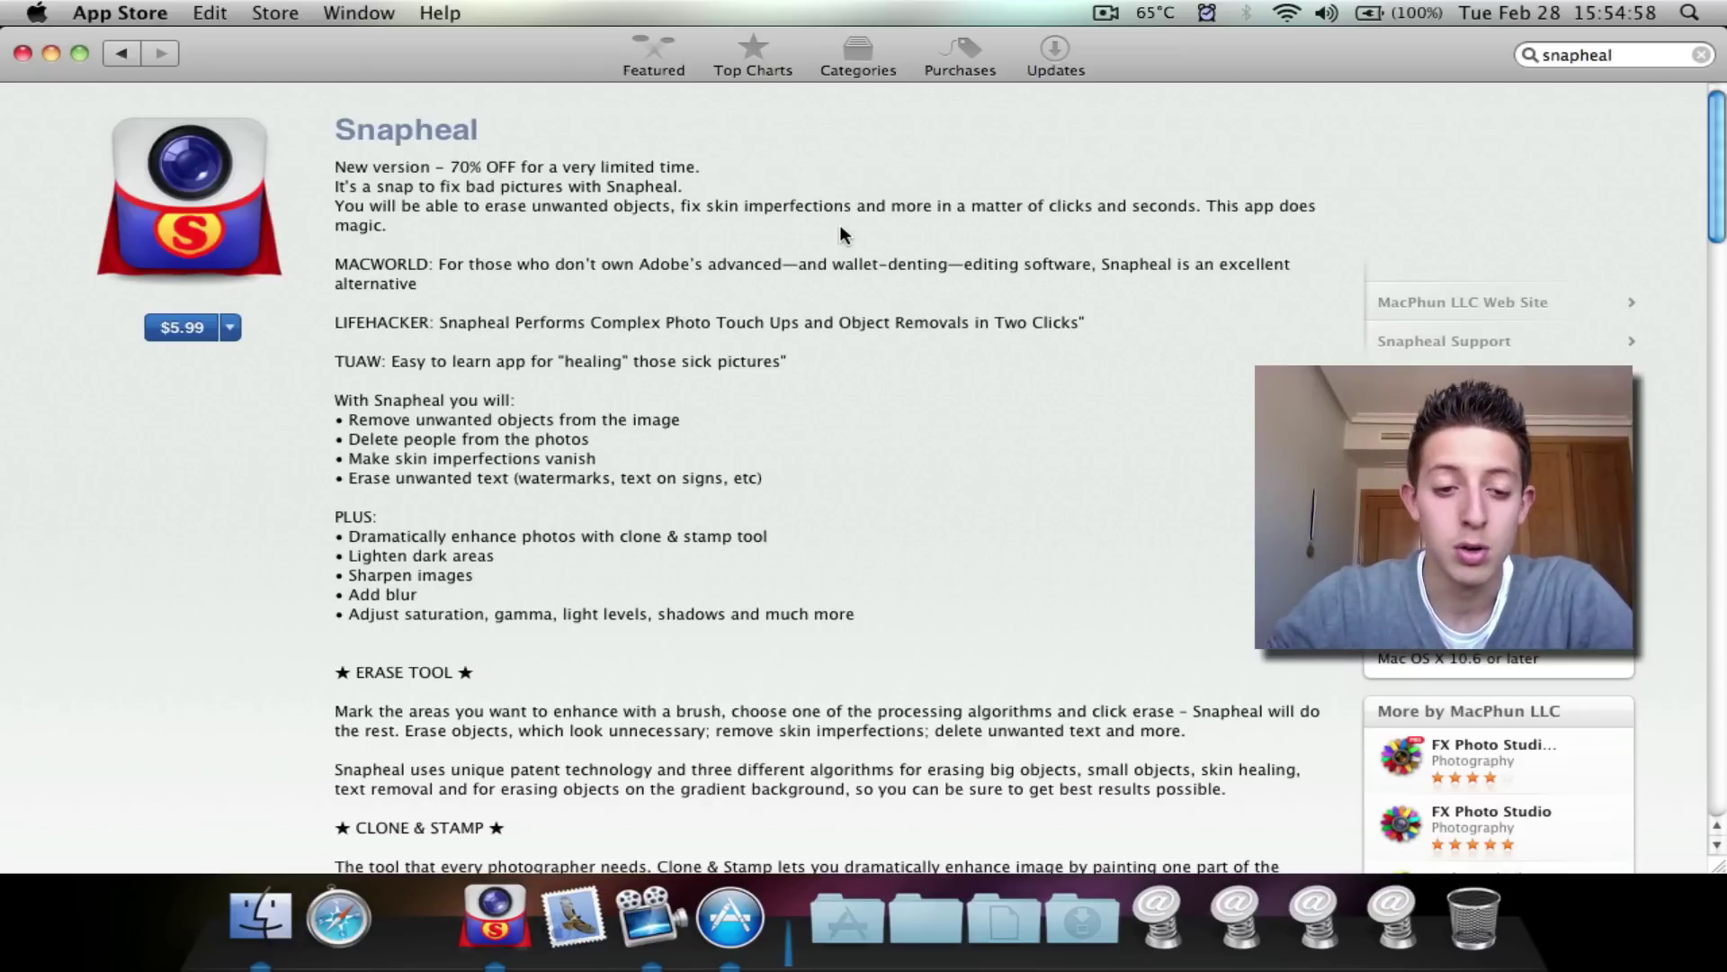
scroll(841, 238, "down", 5)
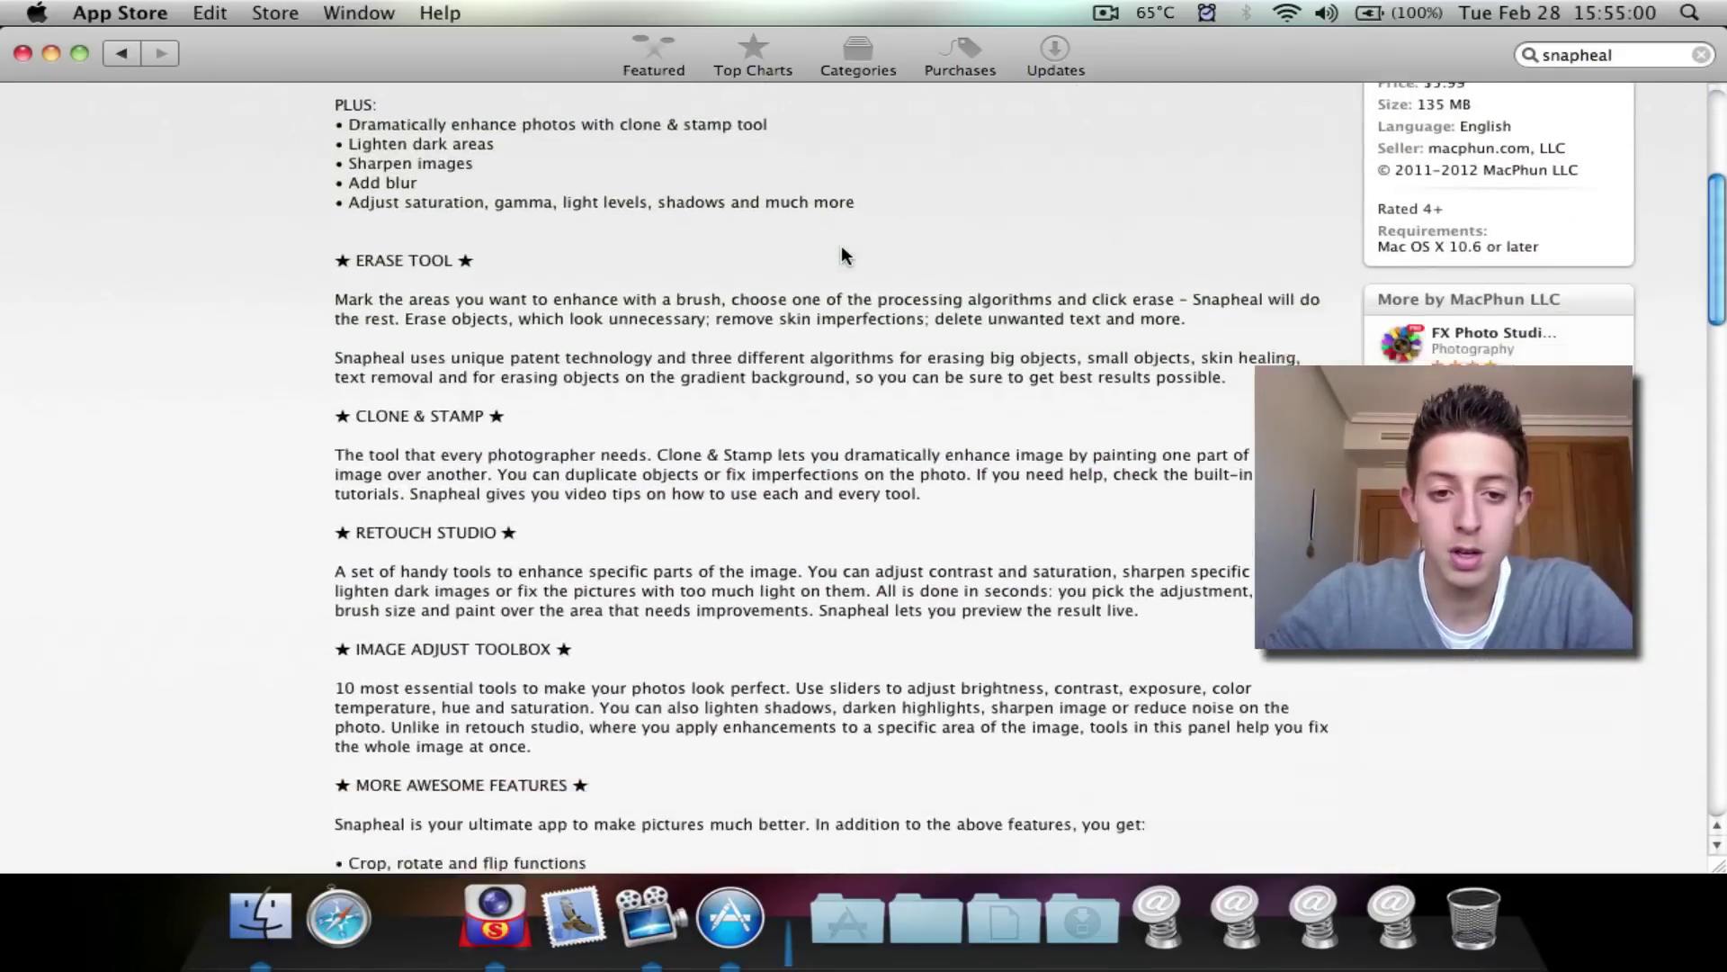
scroll(842, 250, "down", 10)
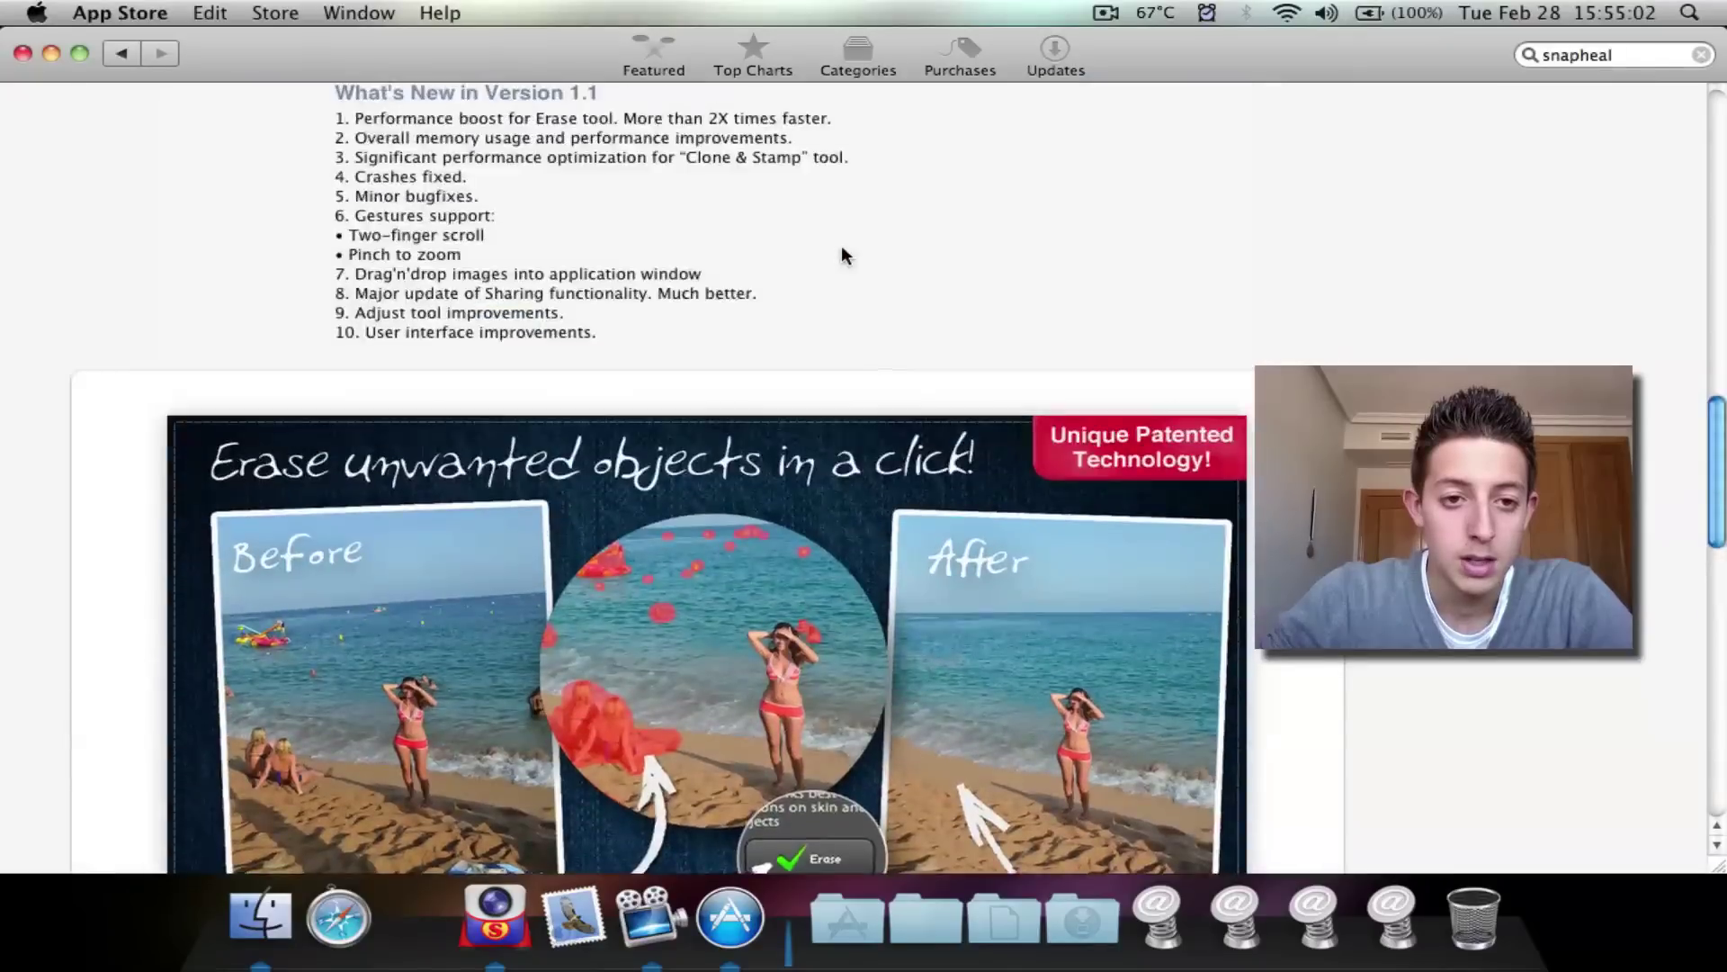
scroll(842, 254, "up", 4)
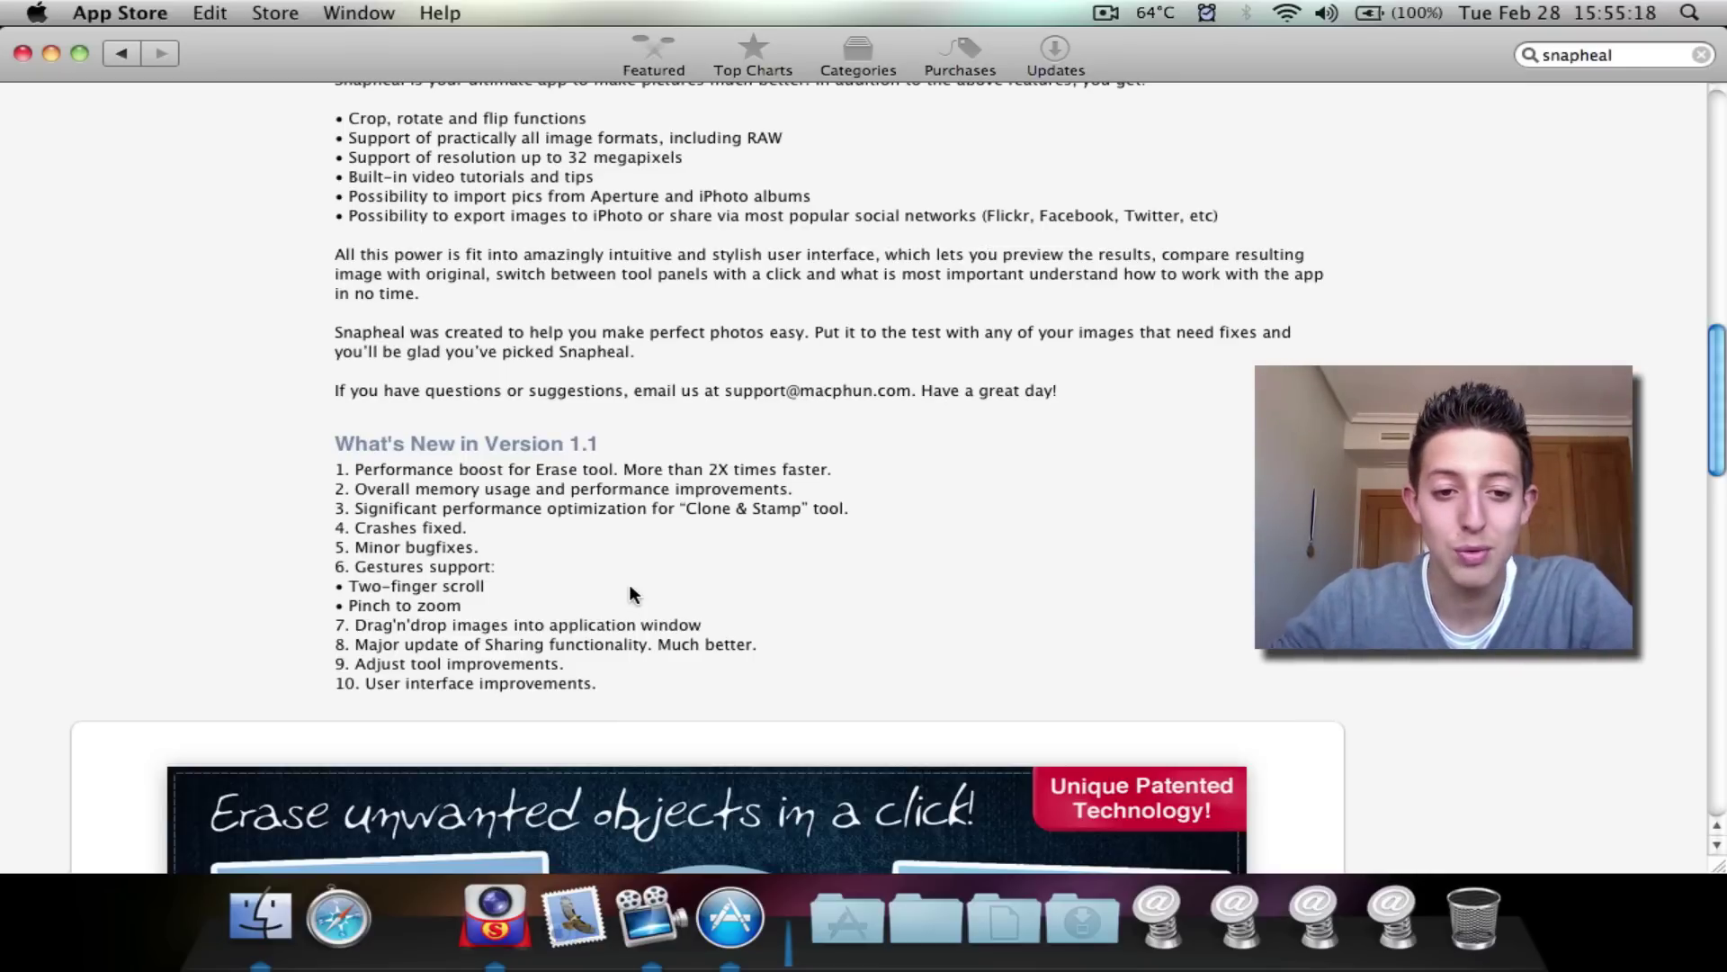
scroll(650, 584, "up", 1)
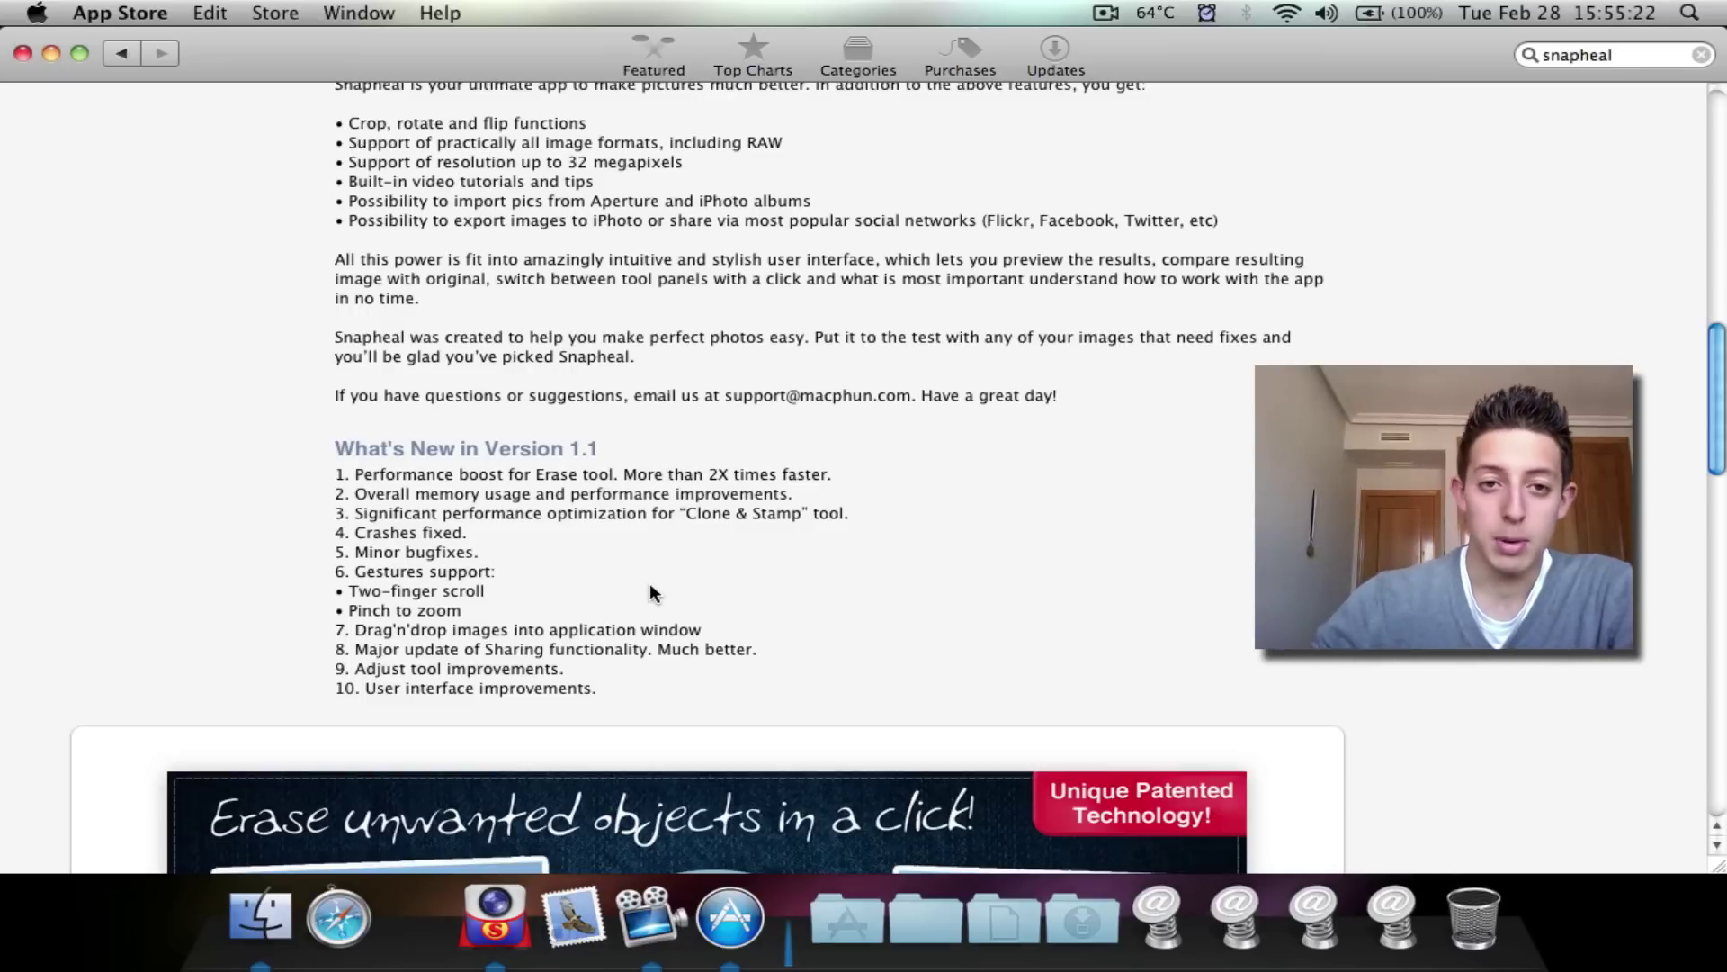
key("super+m")
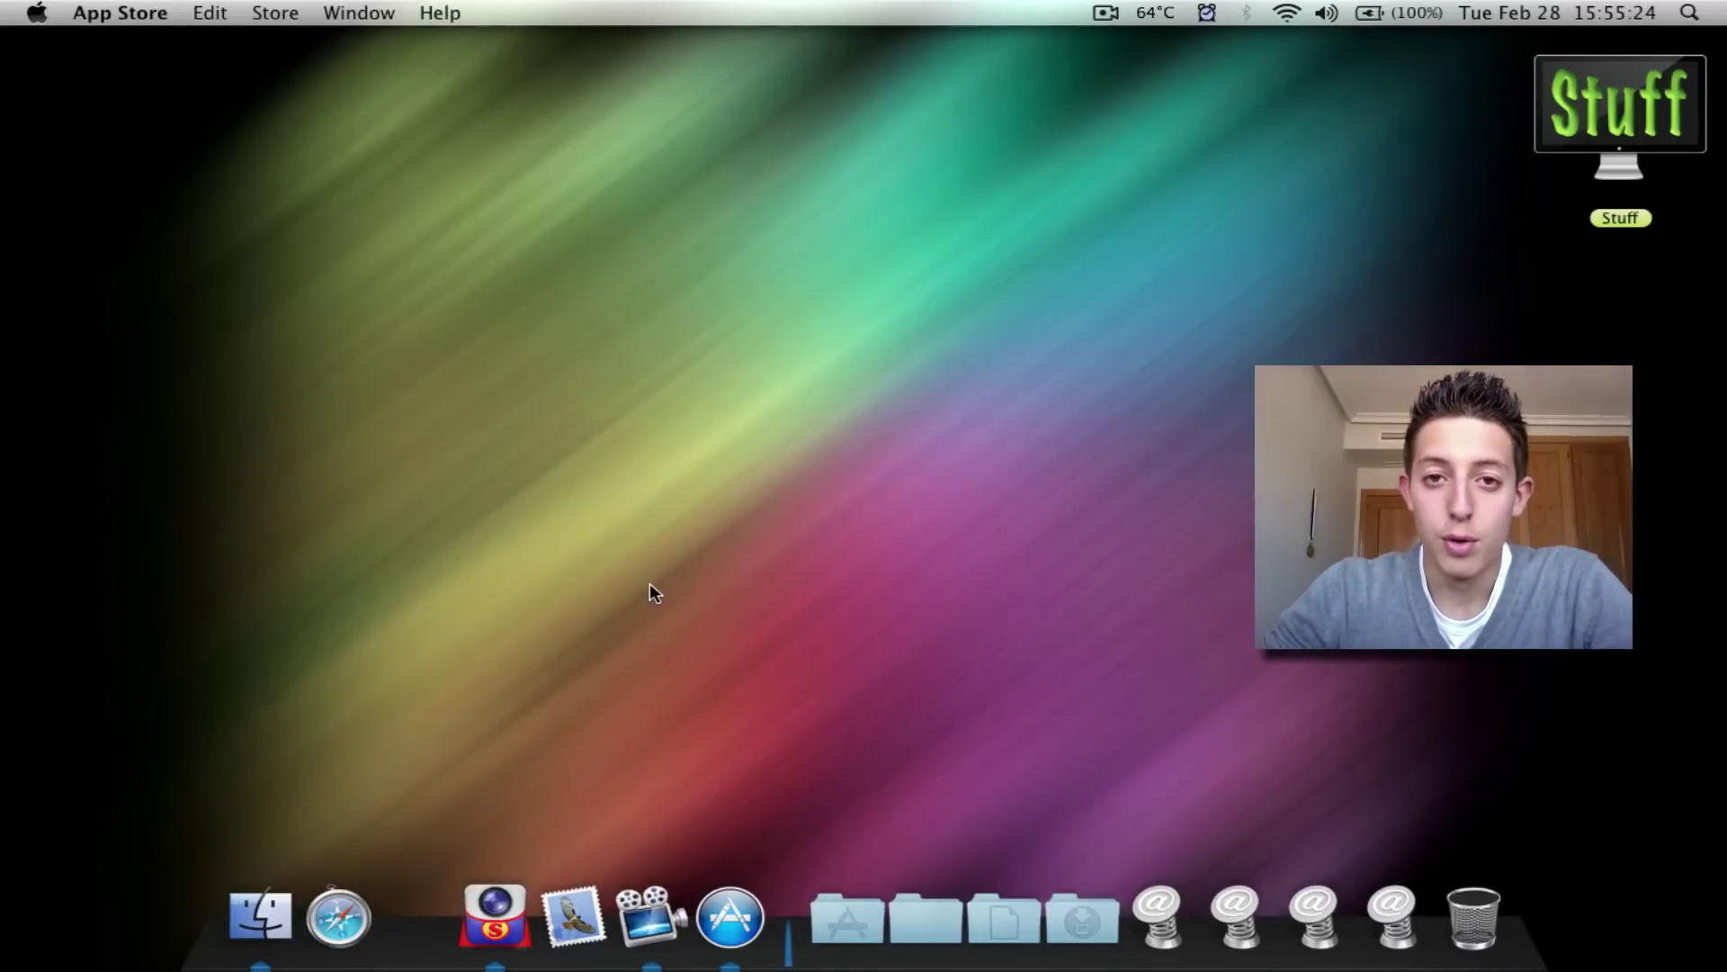
With DSC_0145.JPG in Snapheal, look through the clone, retouch, adjust, crop and rotate panels.
left_click(498, 931)
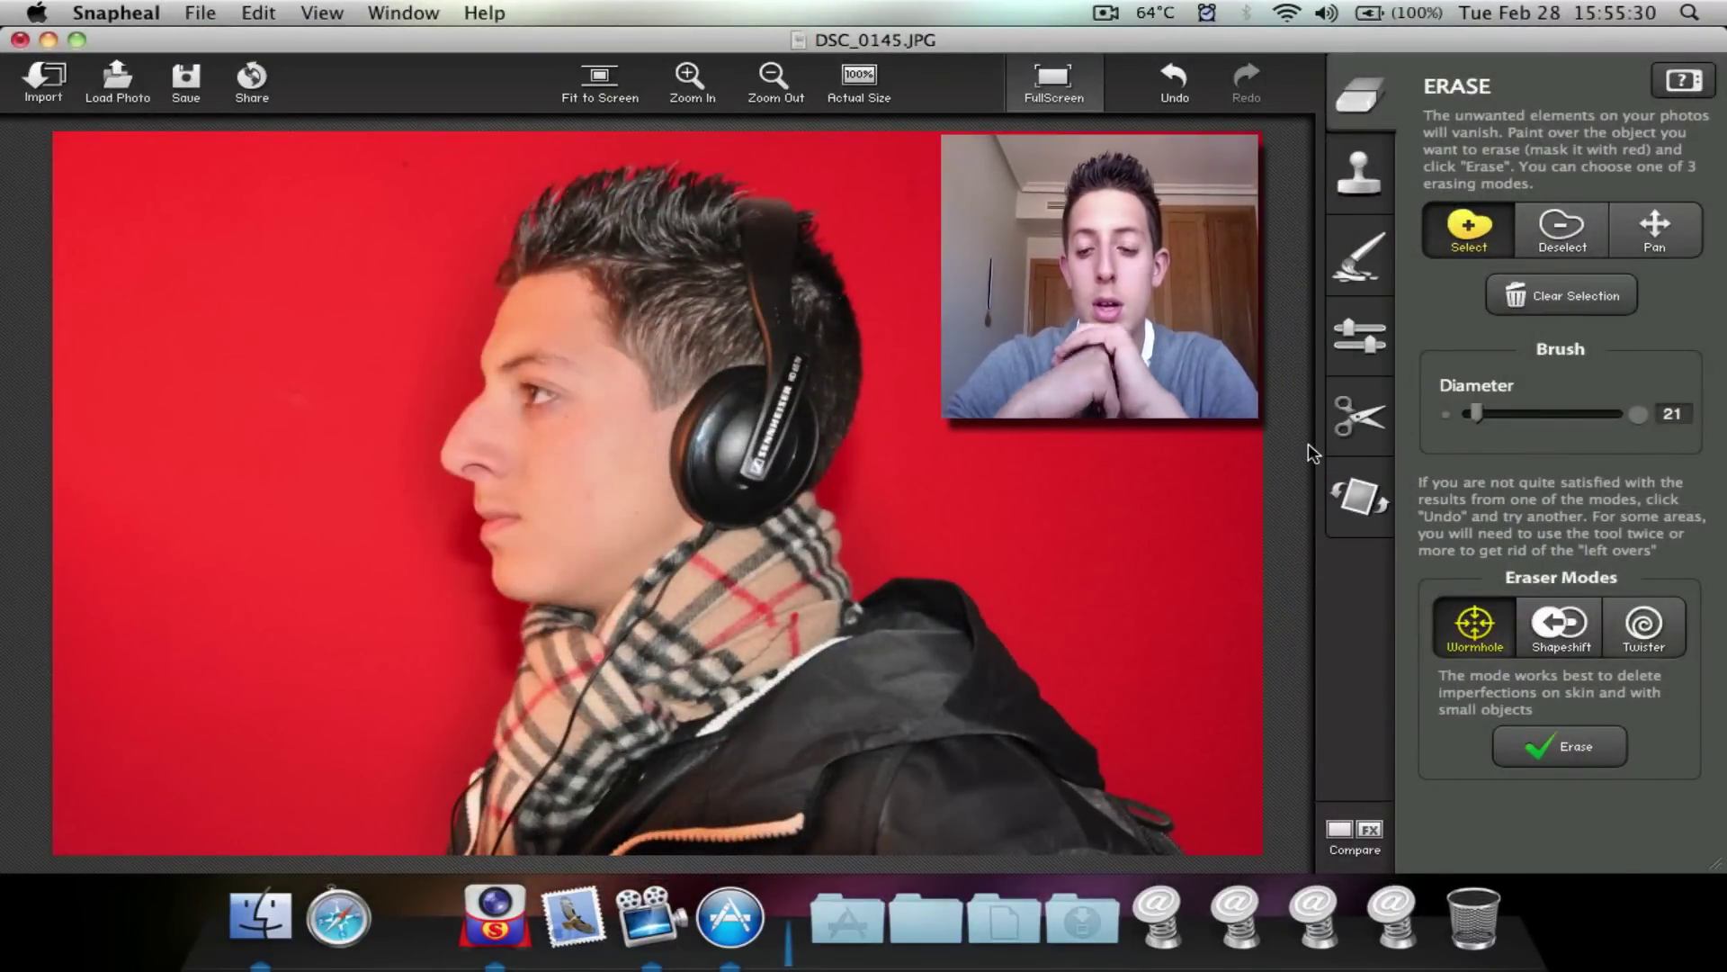
left_click(1359, 174)
left_click(1360, 259)
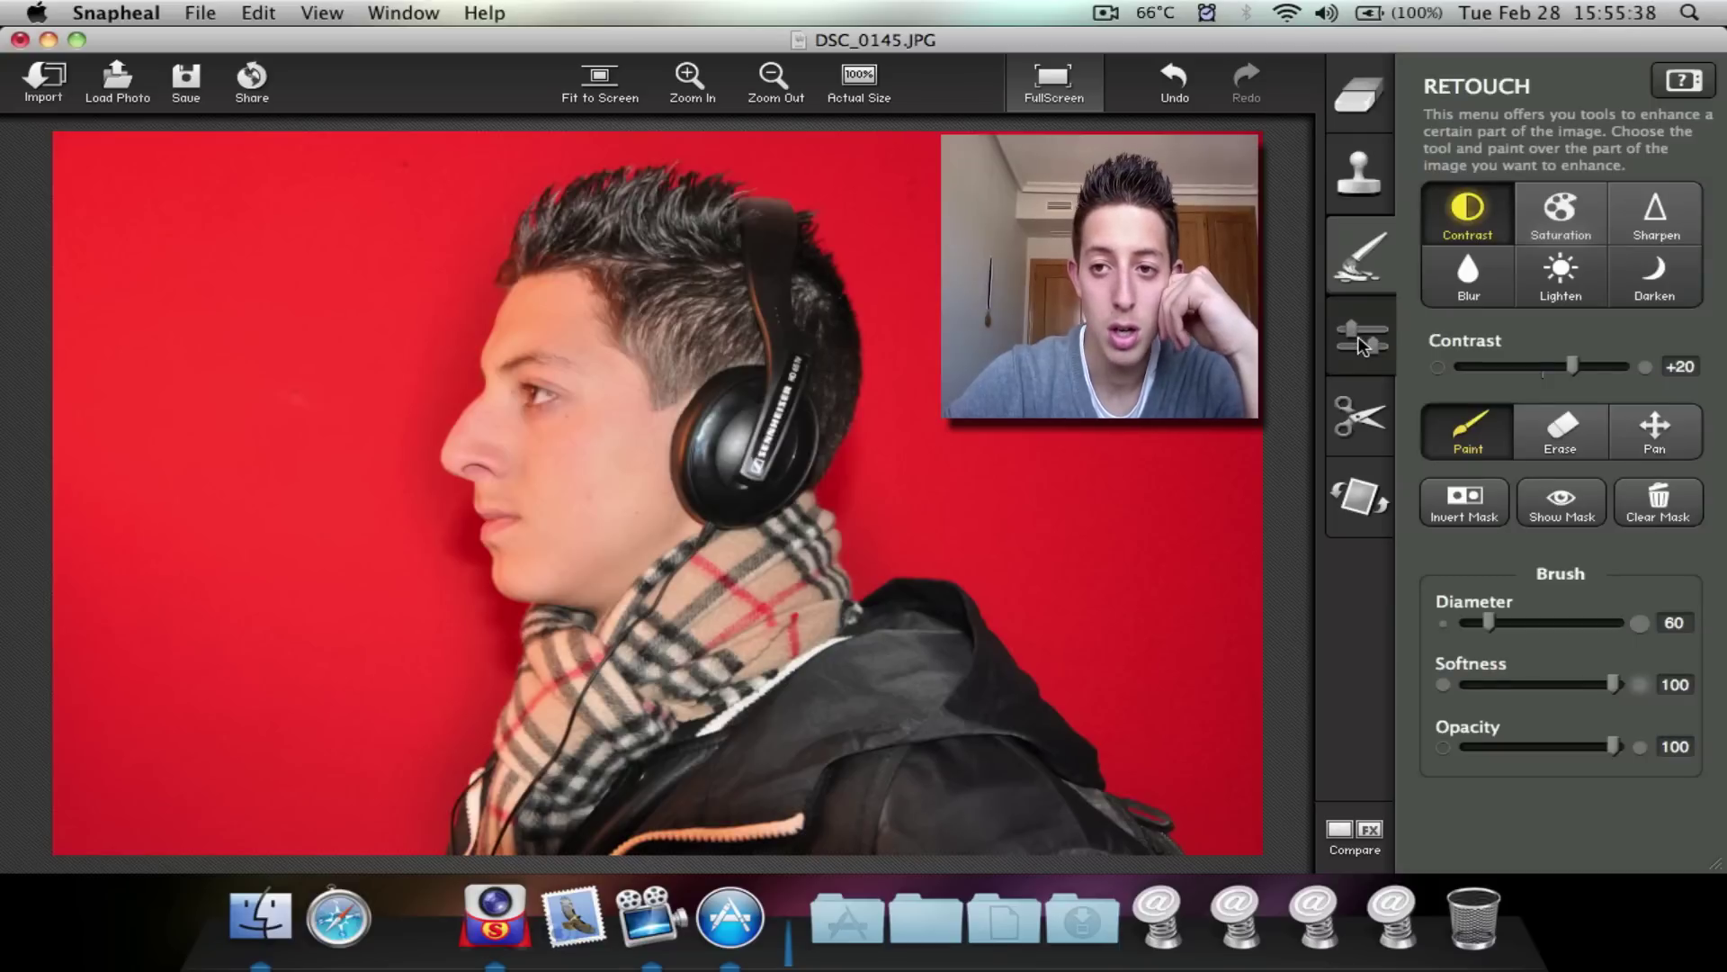
left_click(1356, 359)
left_click(1361, 409)
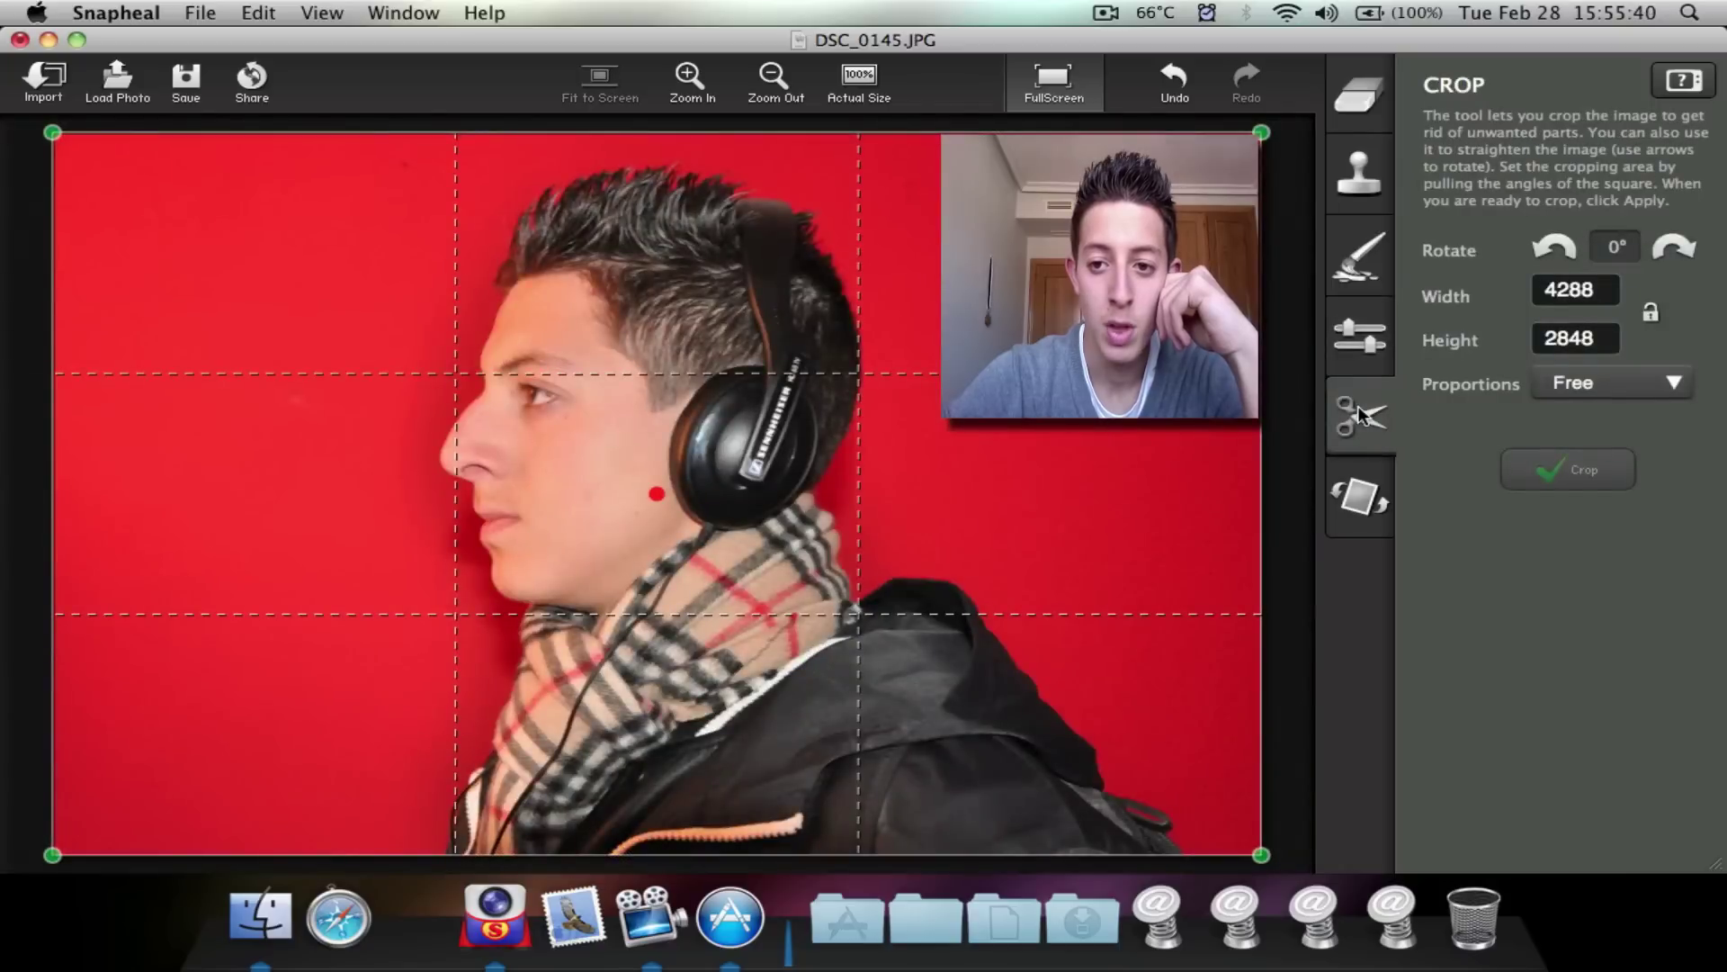
left_click(1351, 500)
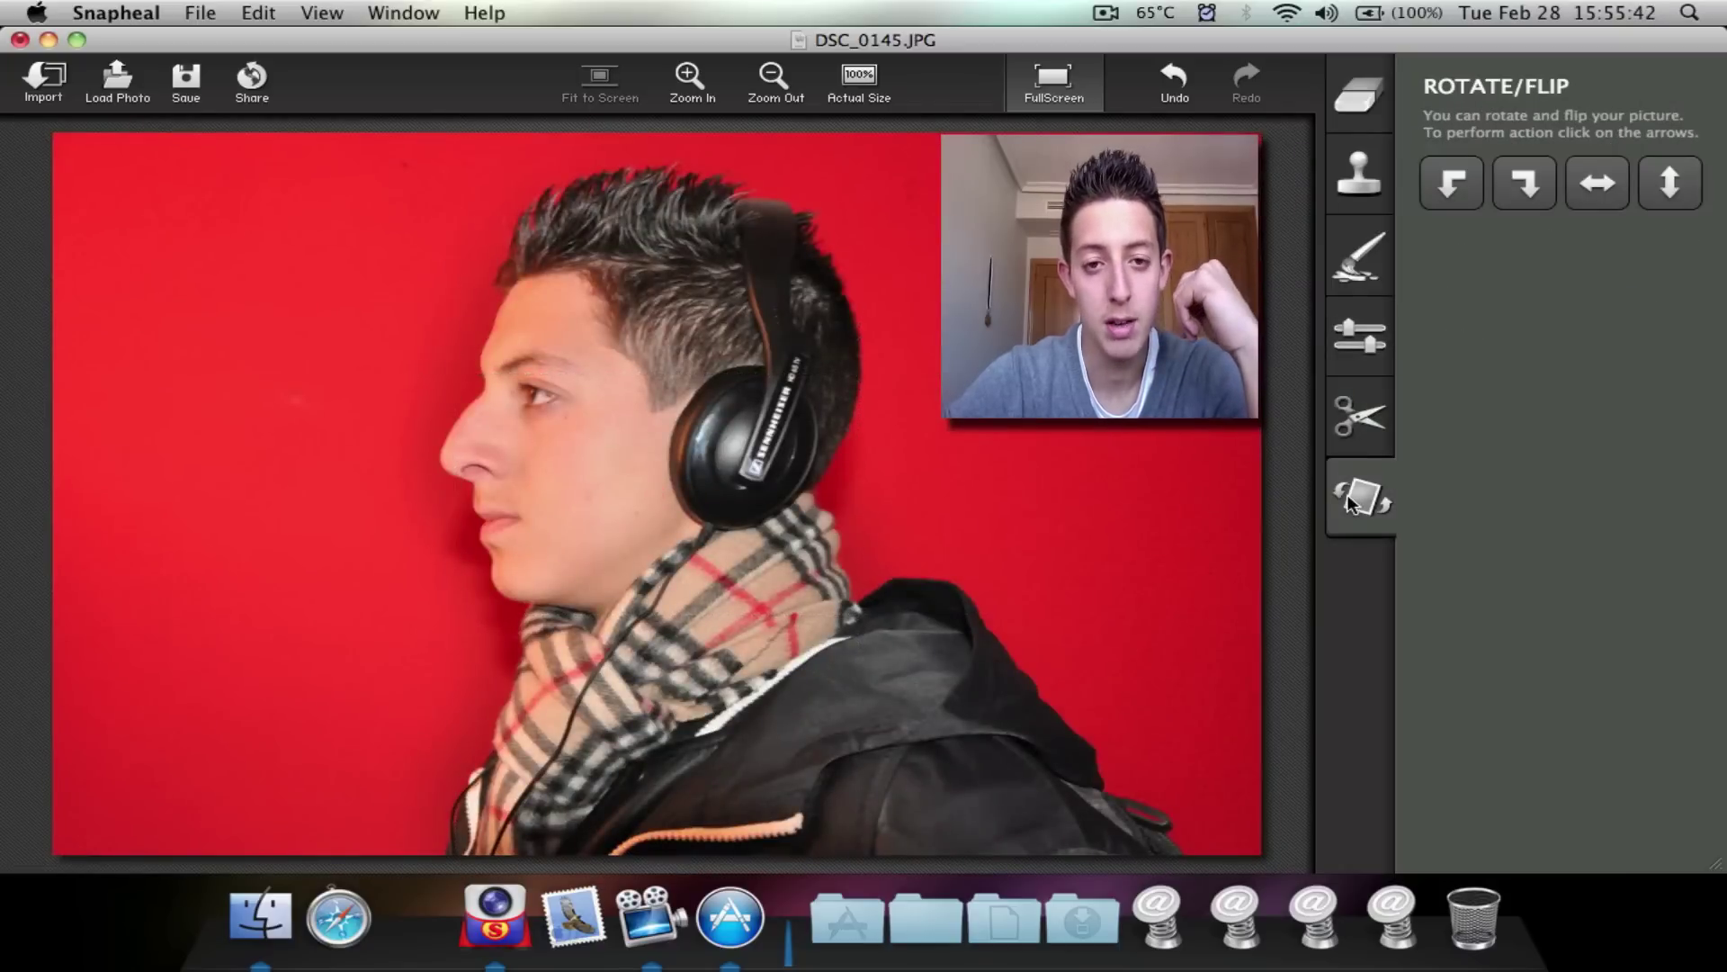
Rotate the photo 90° left and back to upright, then return to the Erase panel.
left_click(1434, 191)
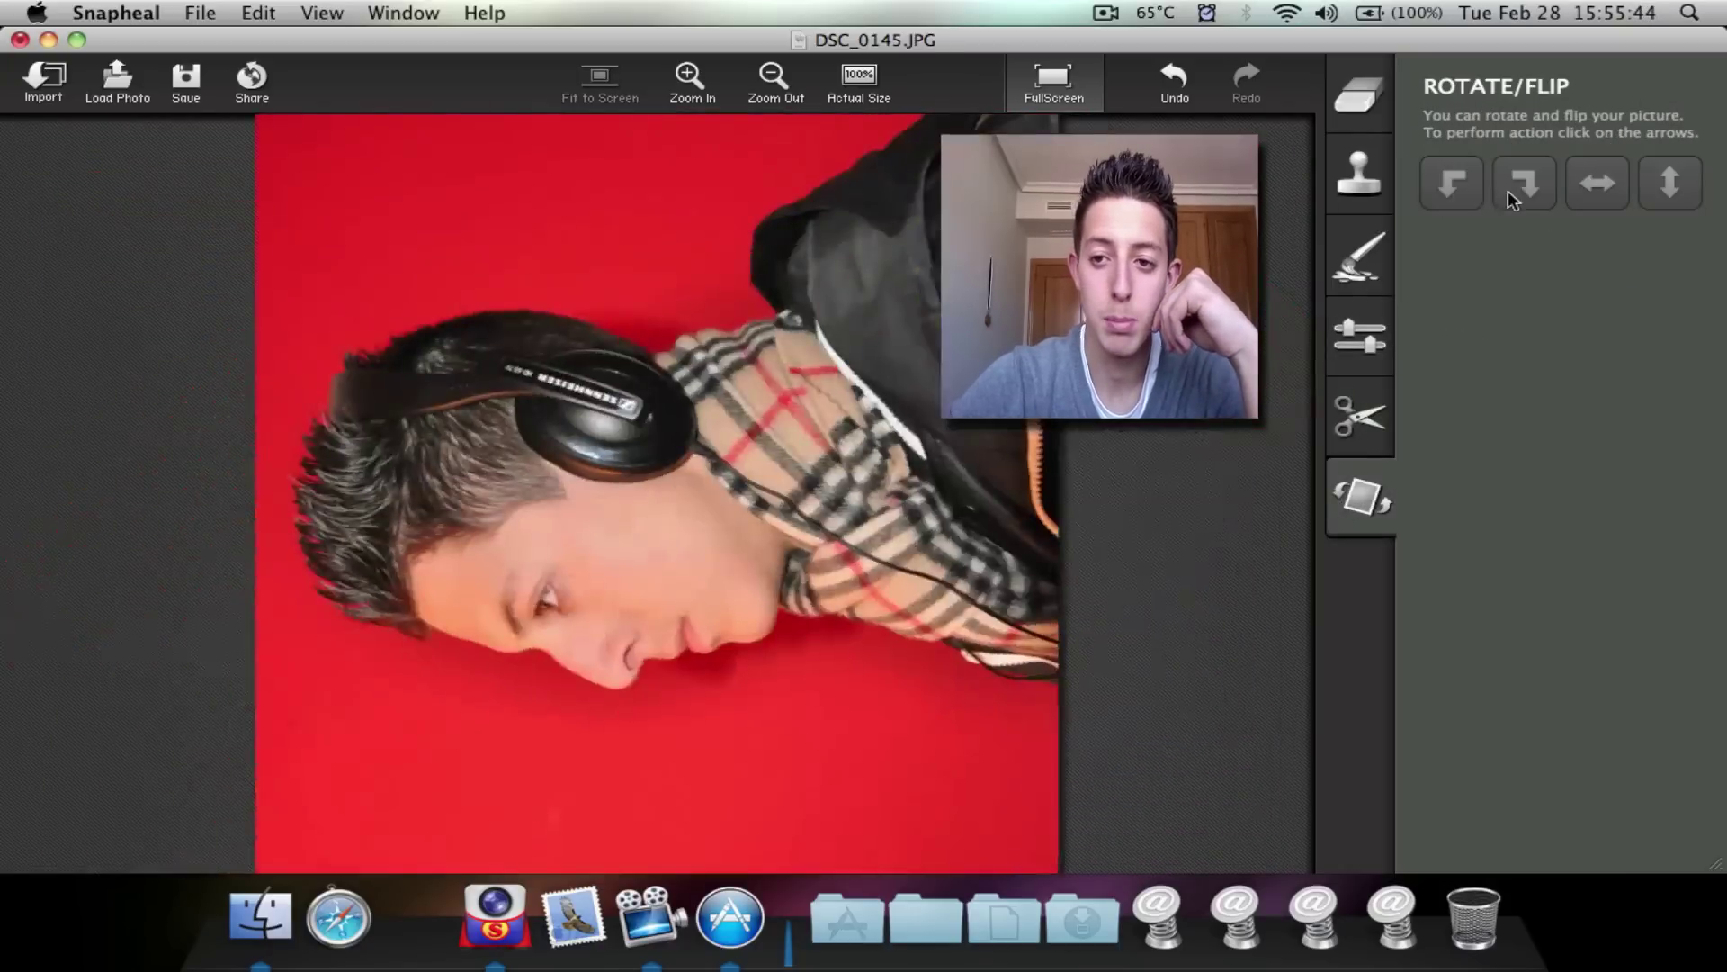
left_click(1523, 186)
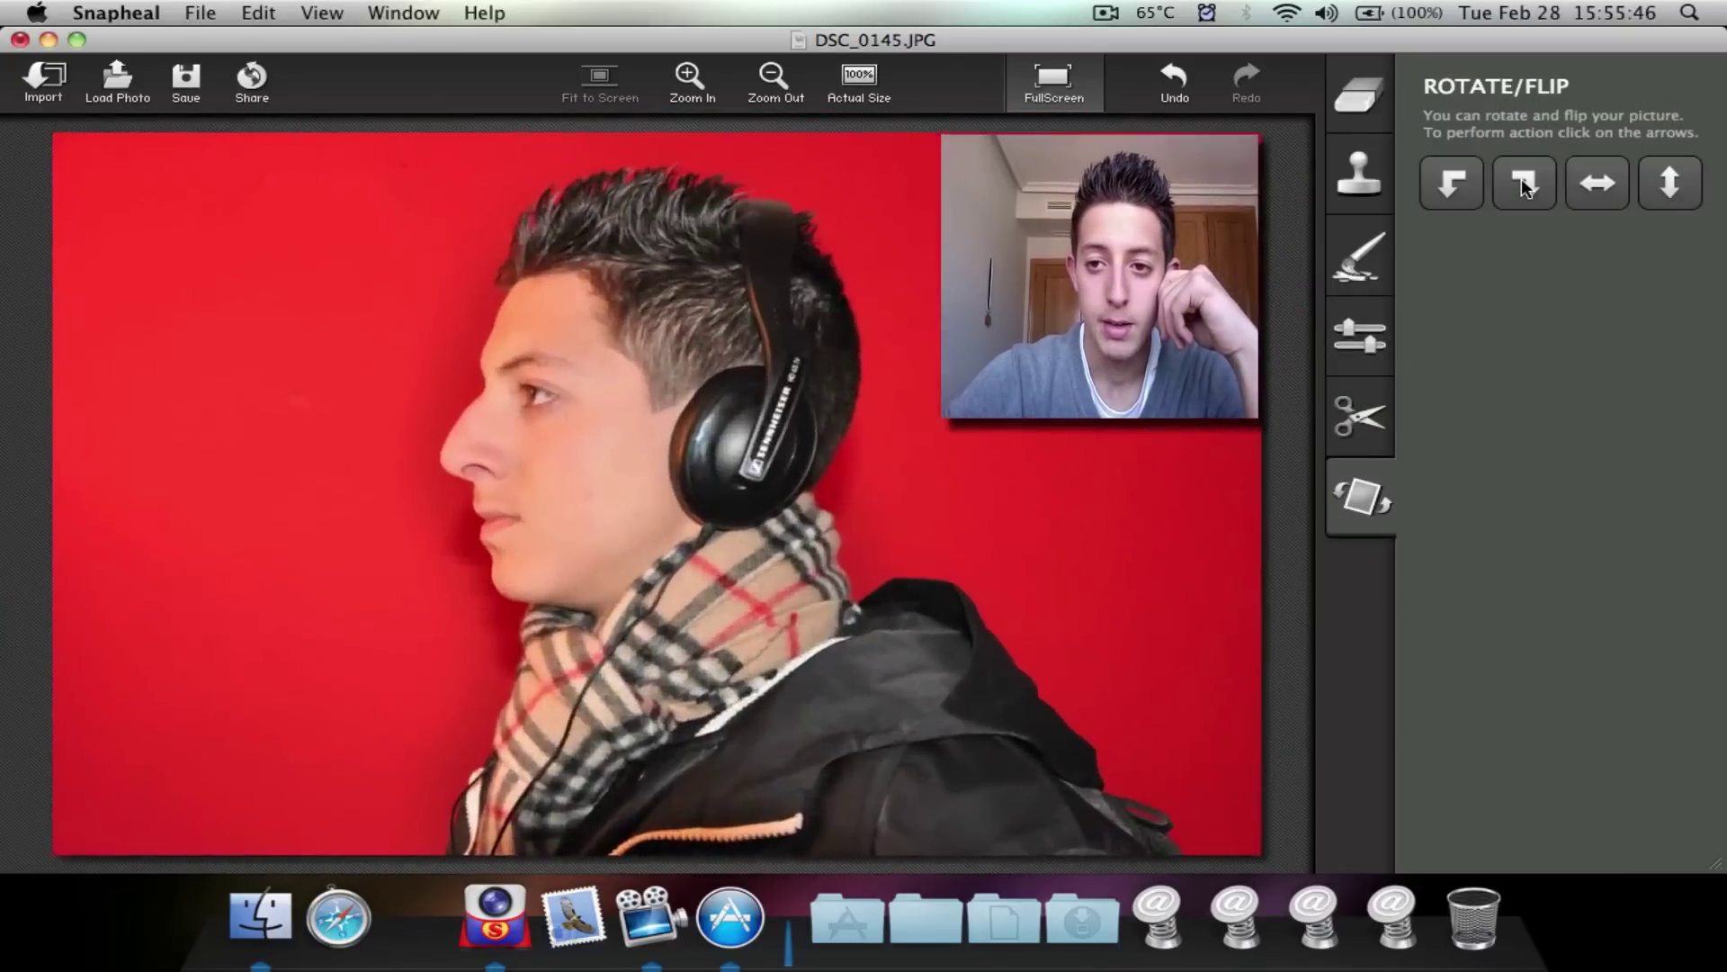
left_click(1364, 95)
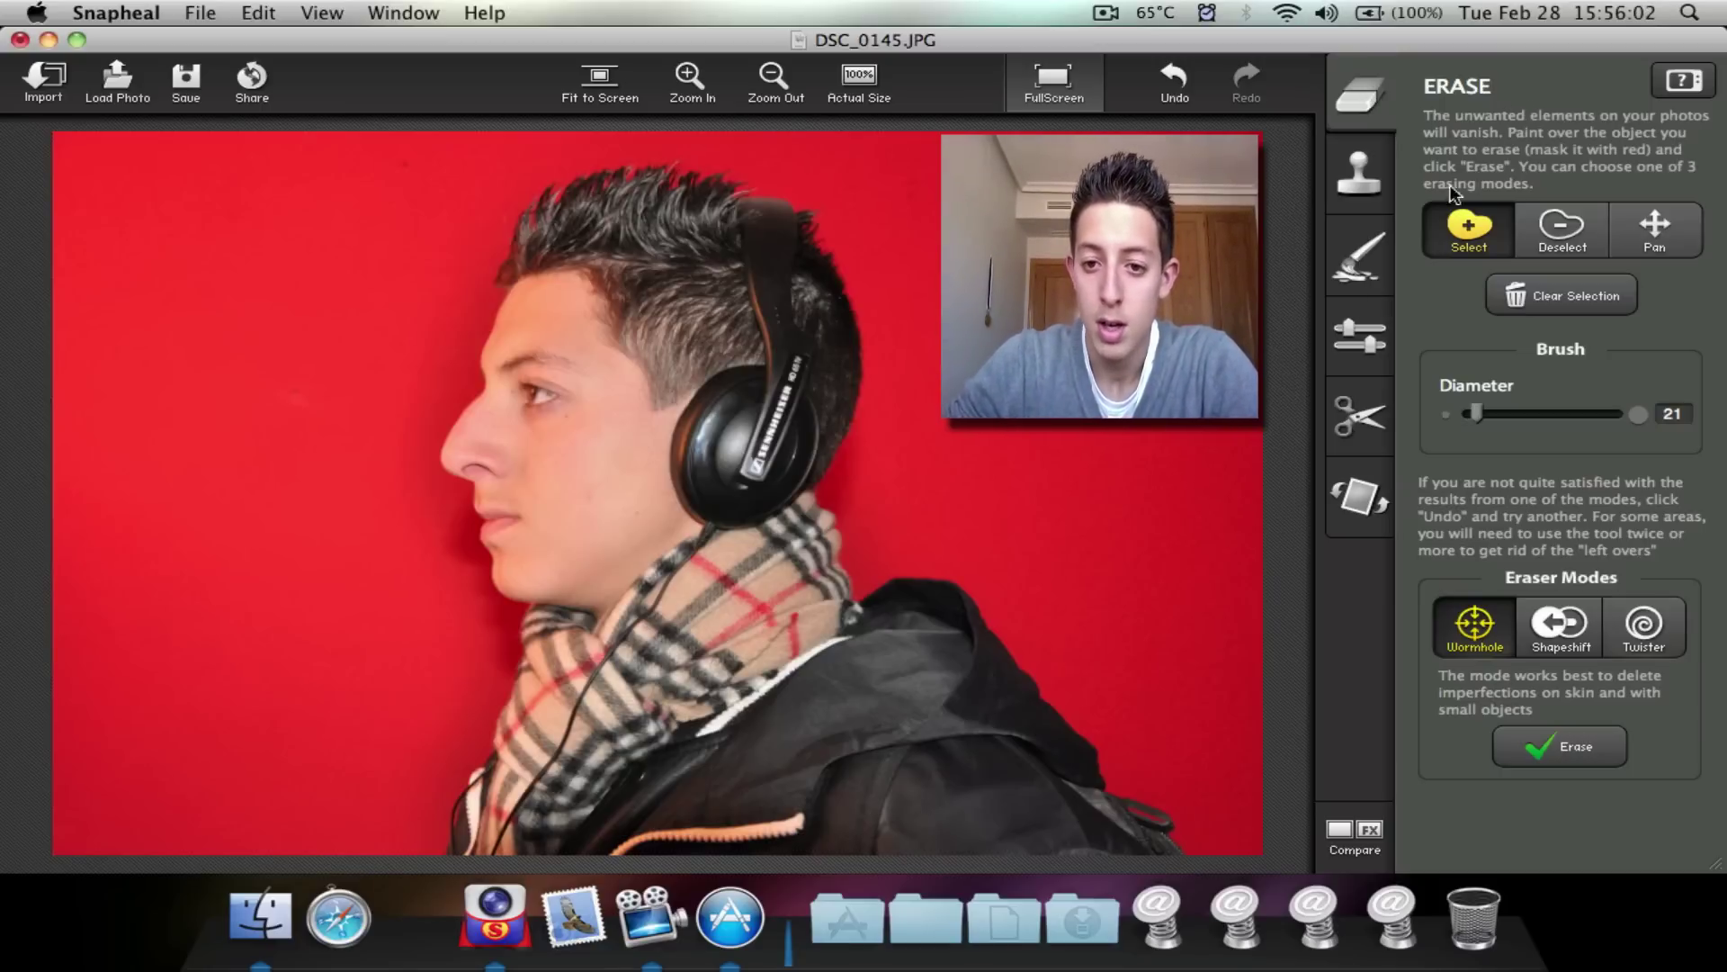
Zoom in two steps and test marking, then unmarking, a spot on the cheek.
left_click(693, 84)
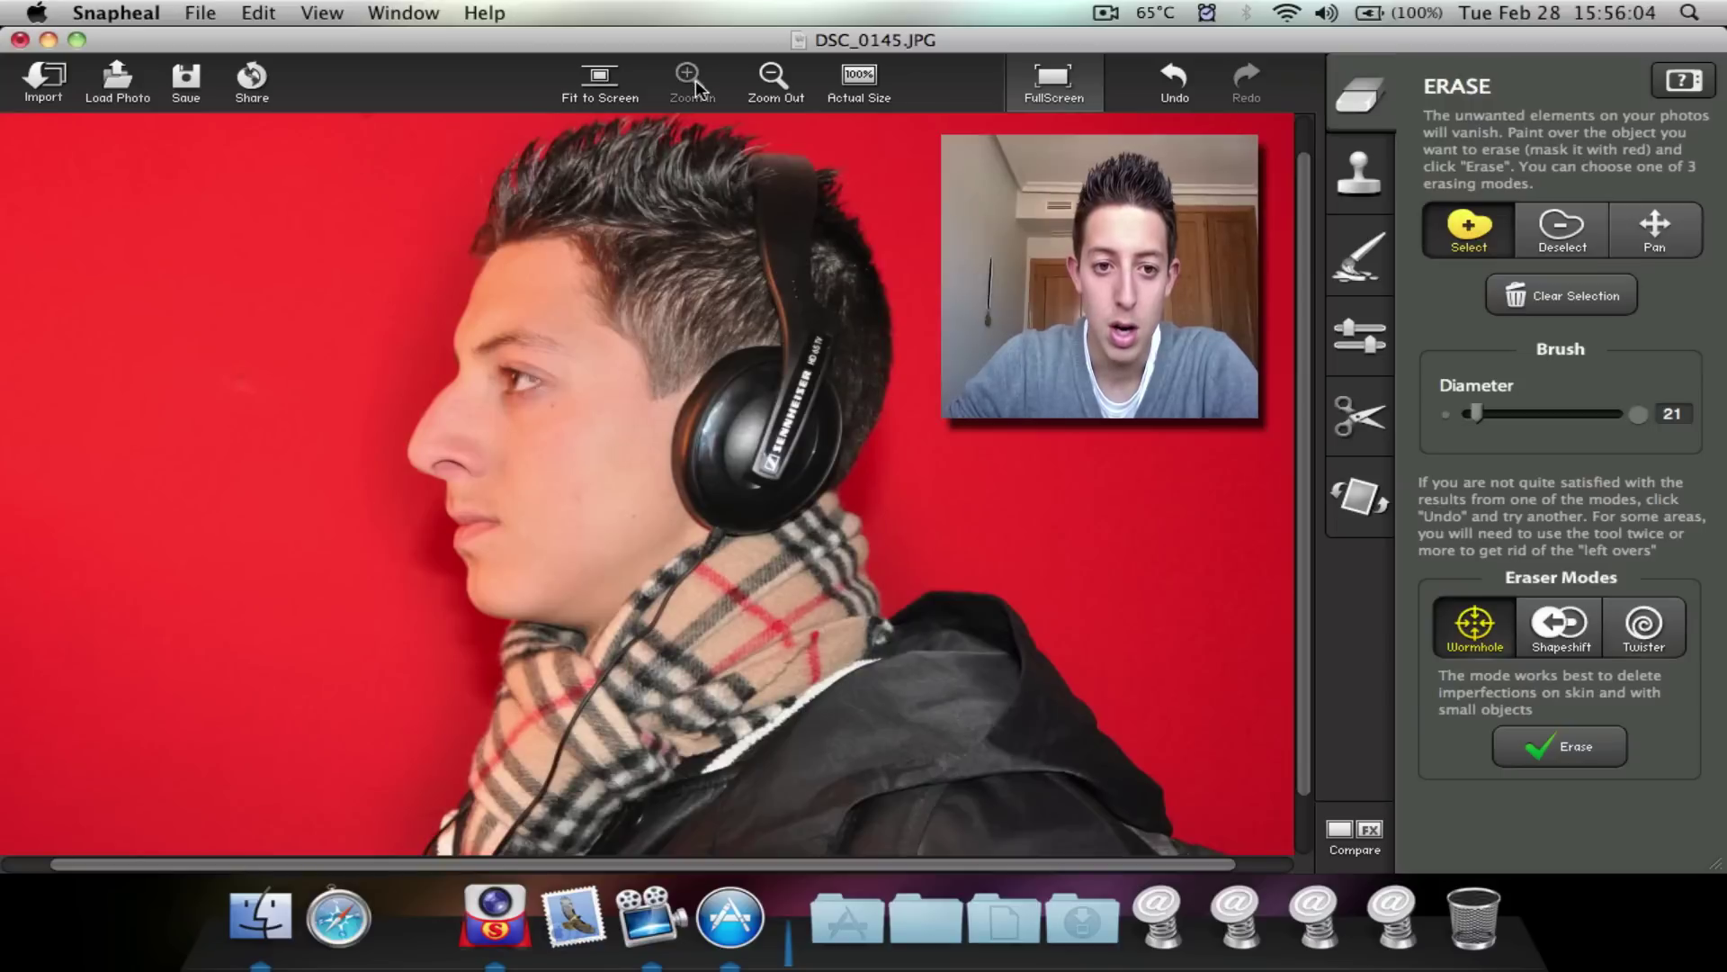
left_click(695, 87)
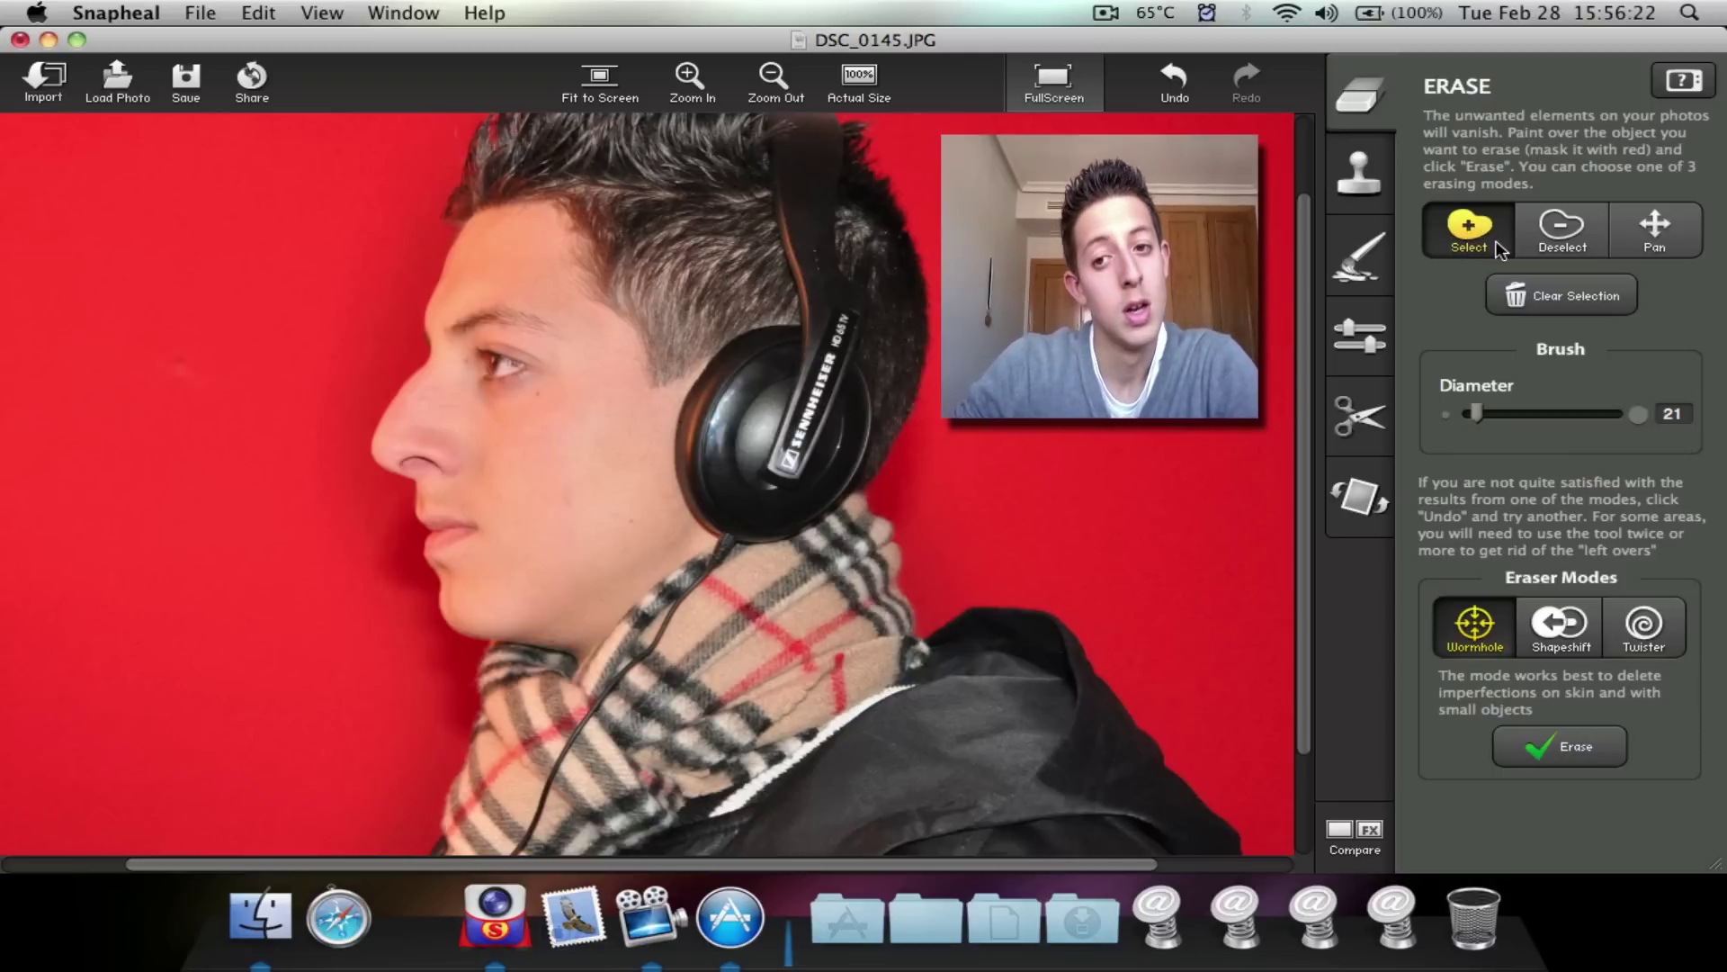
left_click(584, 442)
left_click(1549, 215)
left_click(582, 441)
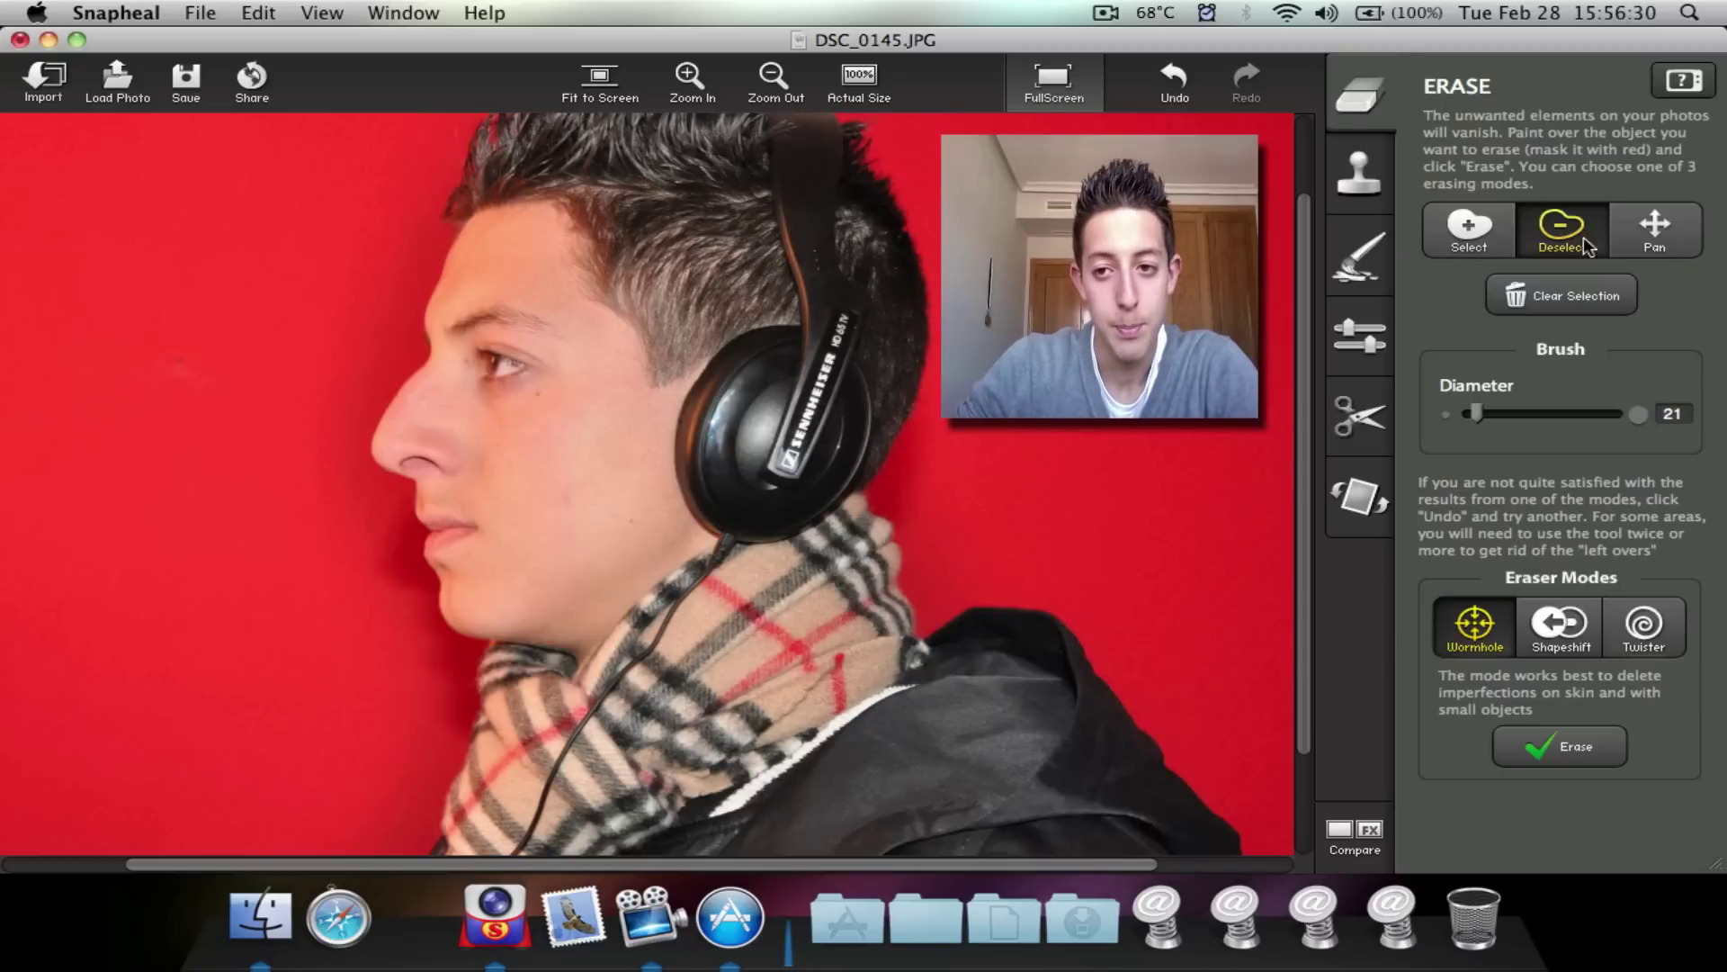
left_click(1470, 230)
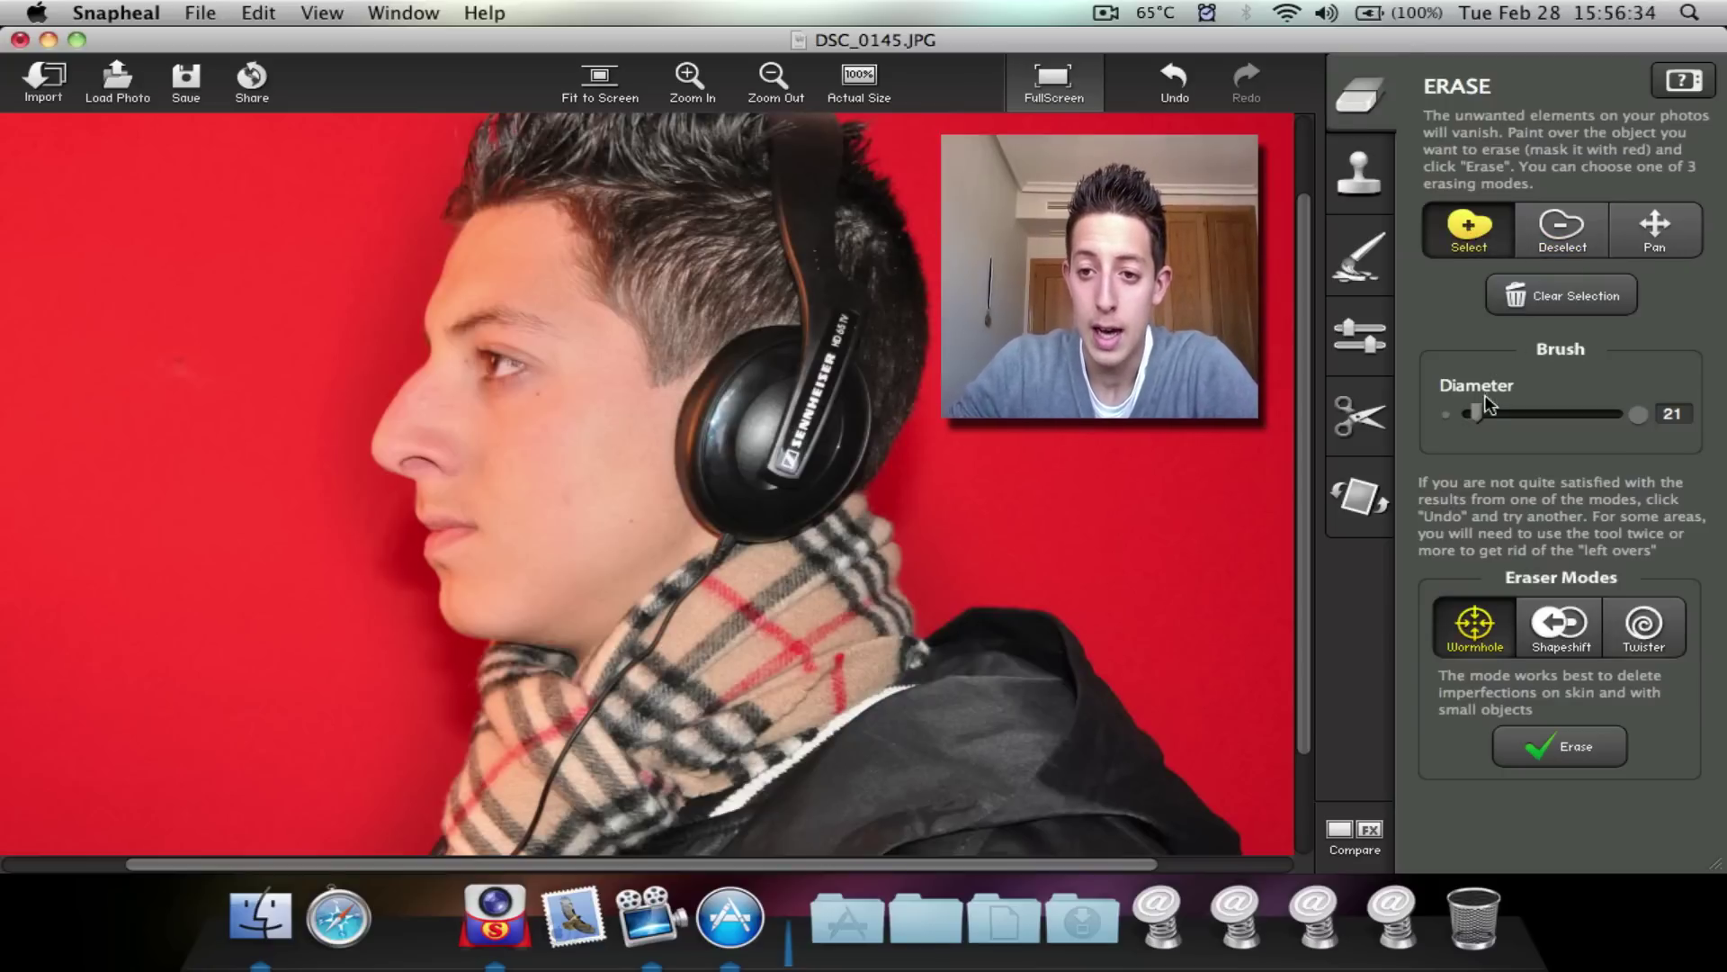
Set the brush diameter to 18 and, after trying Shapeshift and Twister, choose Wormhole mode.
left_click_drag(1480, 413, 1475, 413)
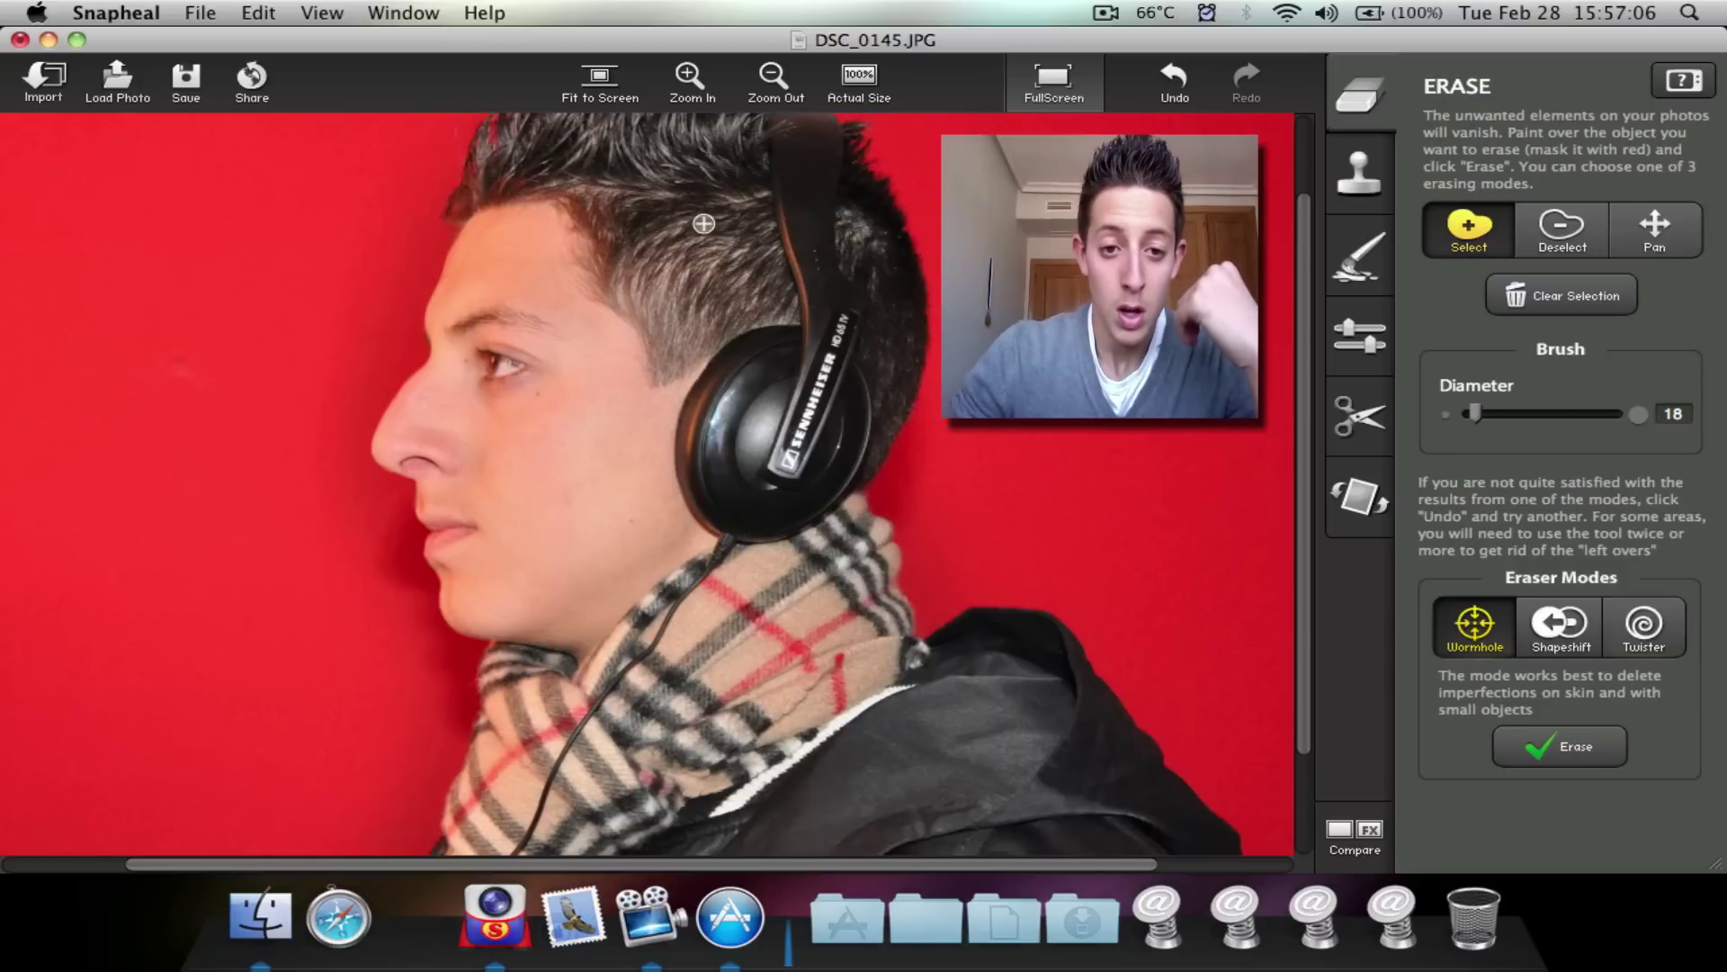
left_click(1555, 622)
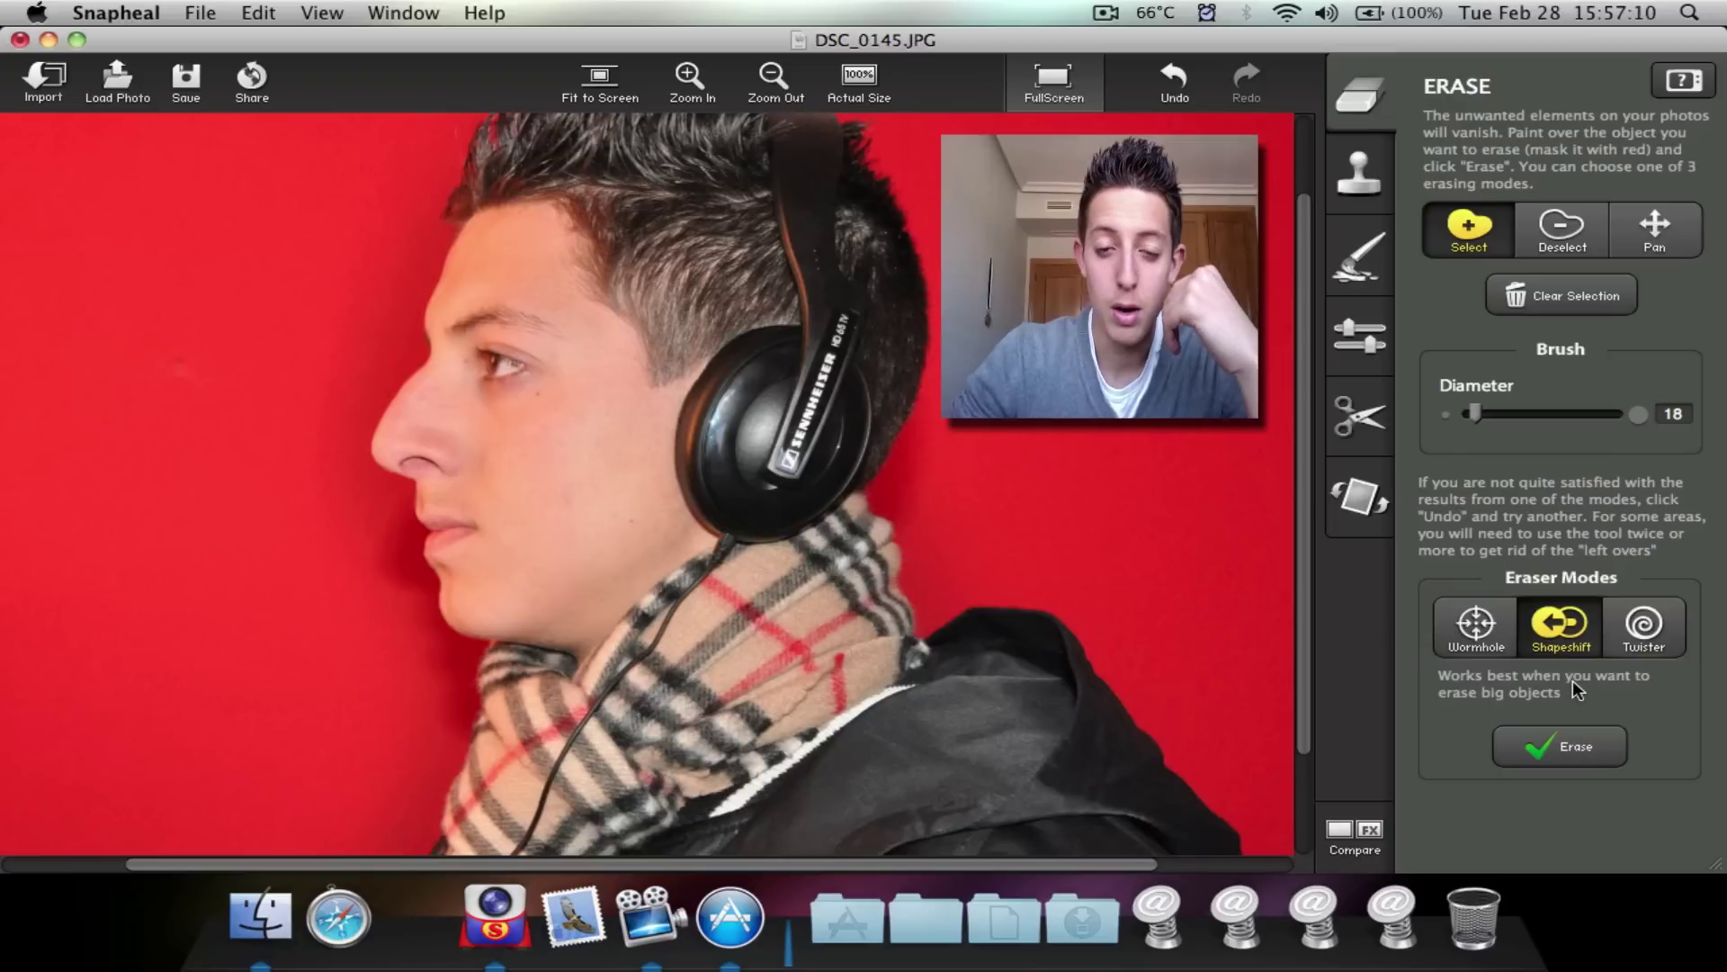
left_click(1630, 644)
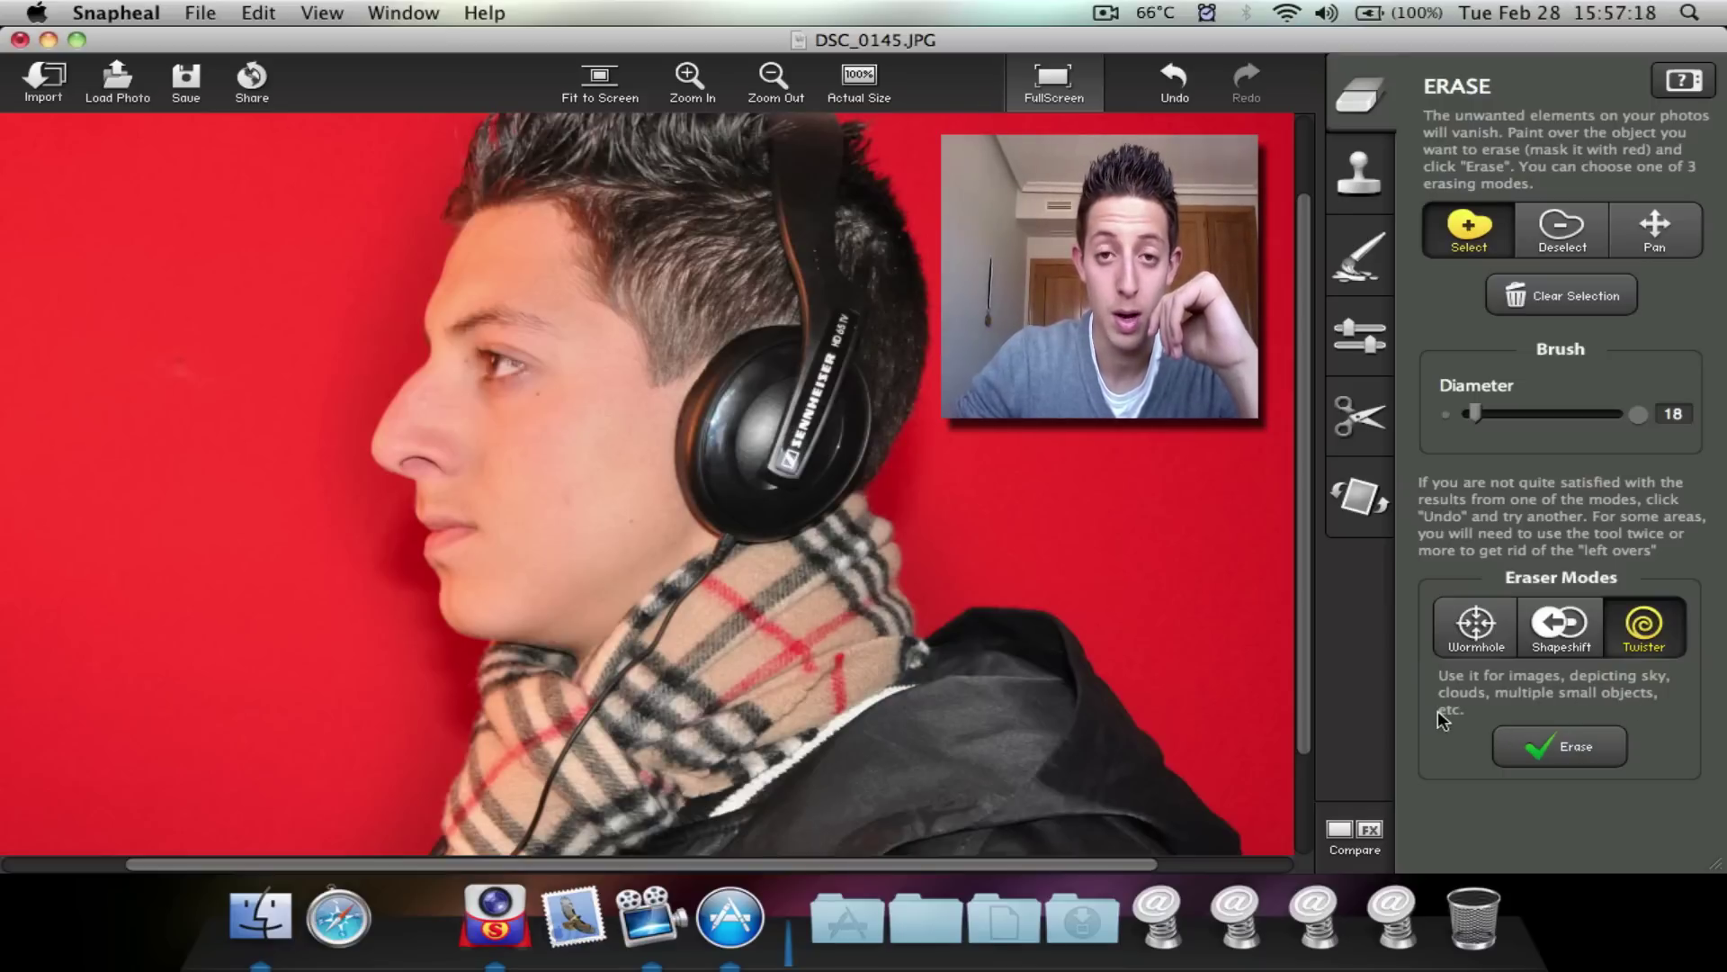
left_click(1476, 629)
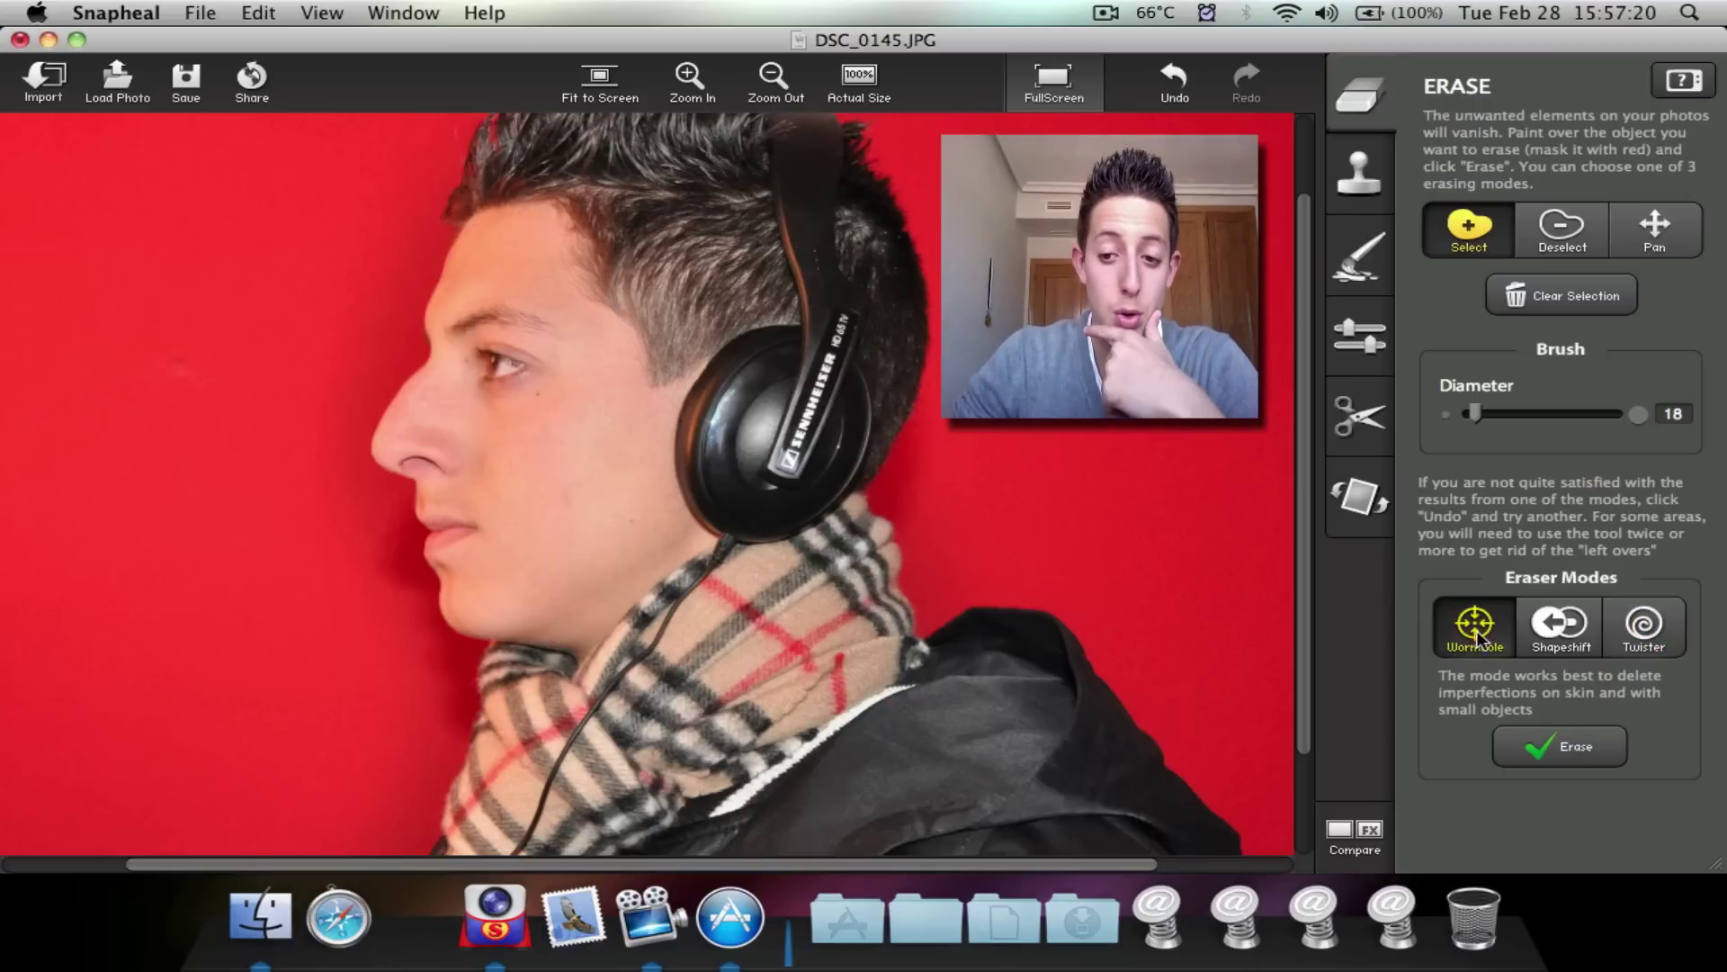
Zoom in, mark the spots by the eye corner, upper cheek, lower cheek and chin, then erase them.
left_click(690, 79)
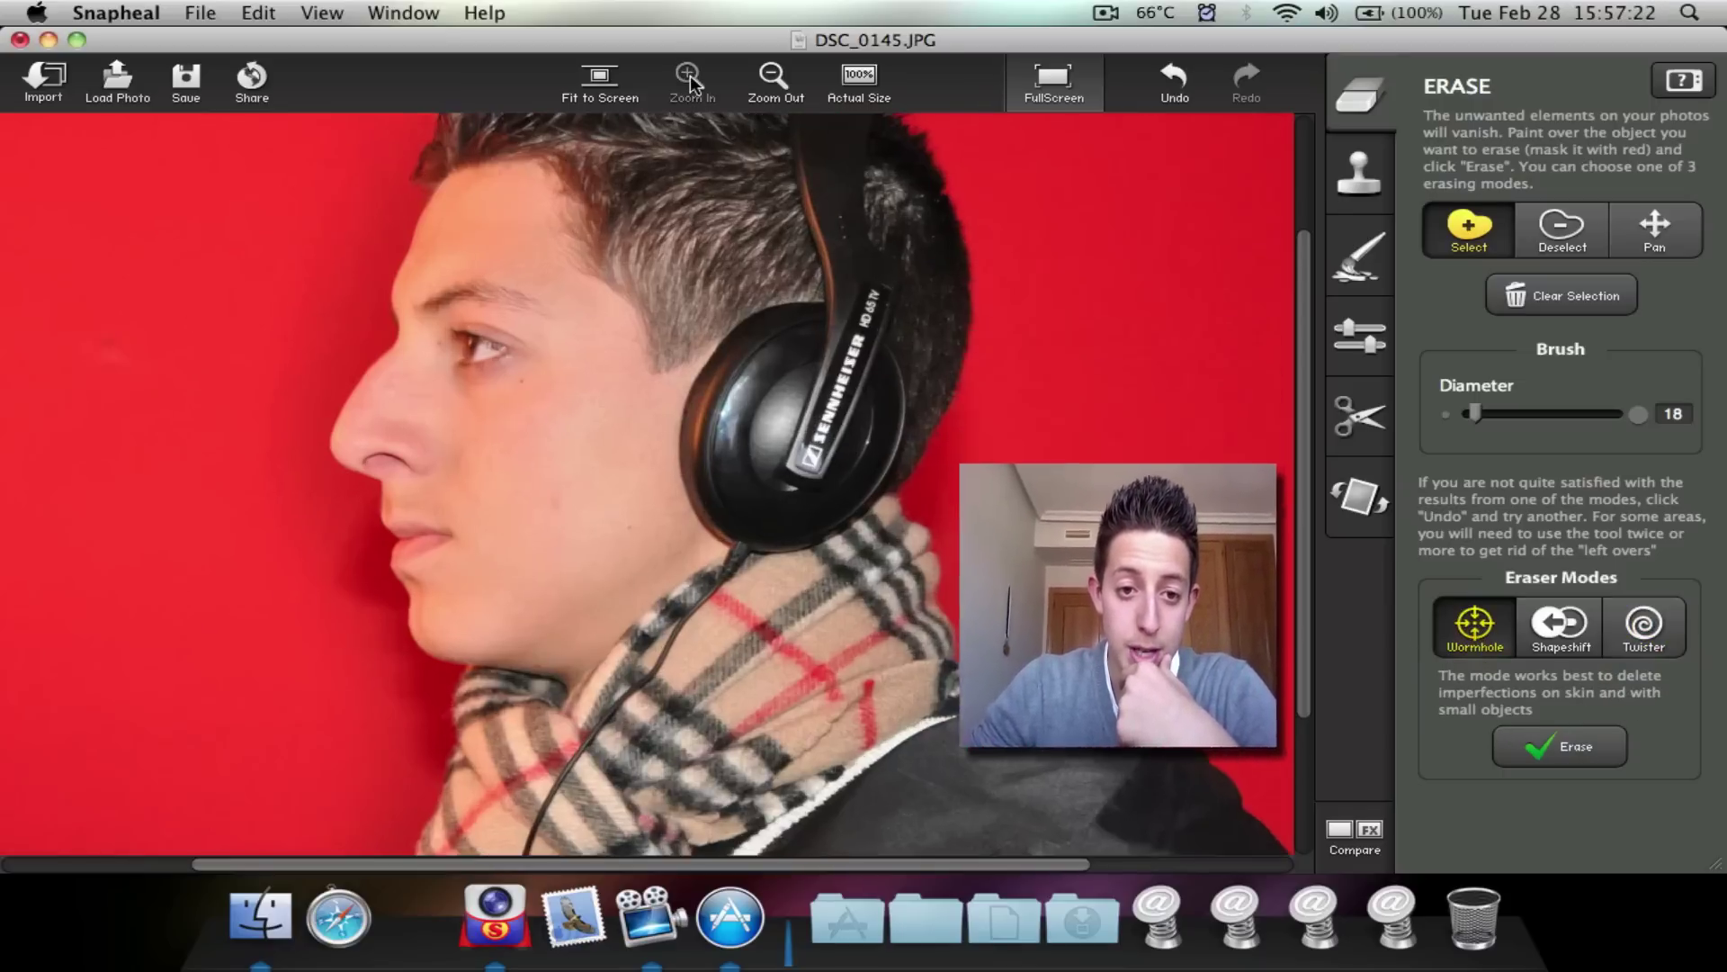
left_click(690, 79)
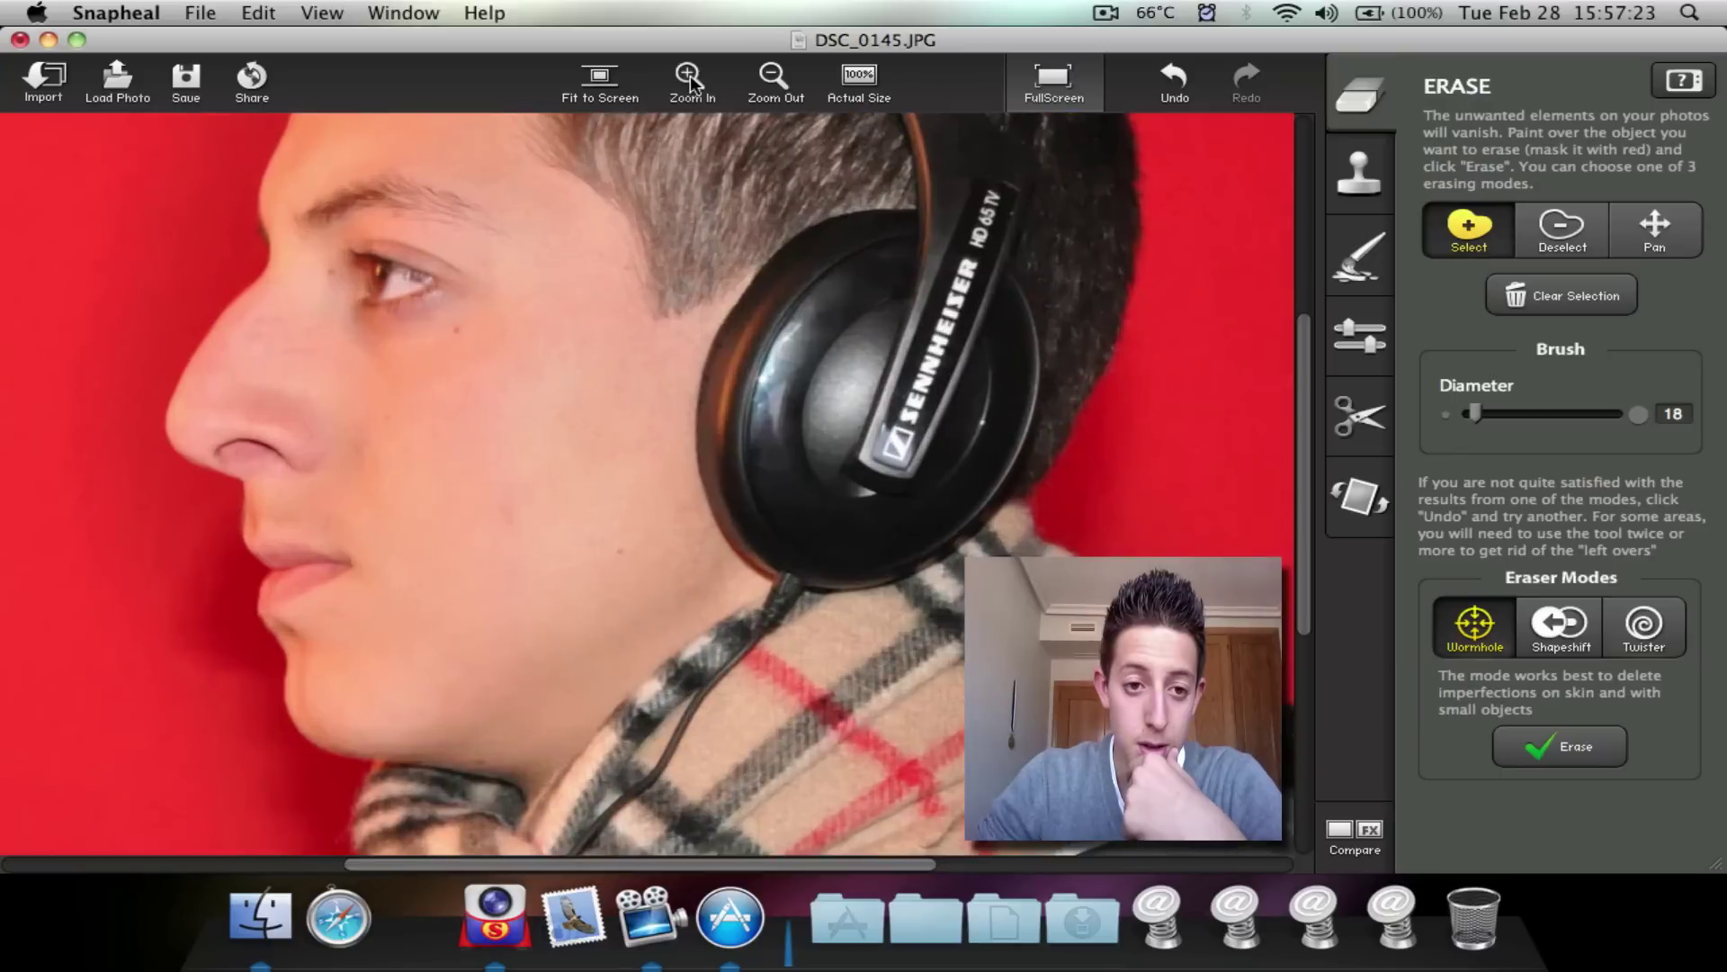
left_click(331, 271)
left_click(458, 329)
left_click(623, 551)
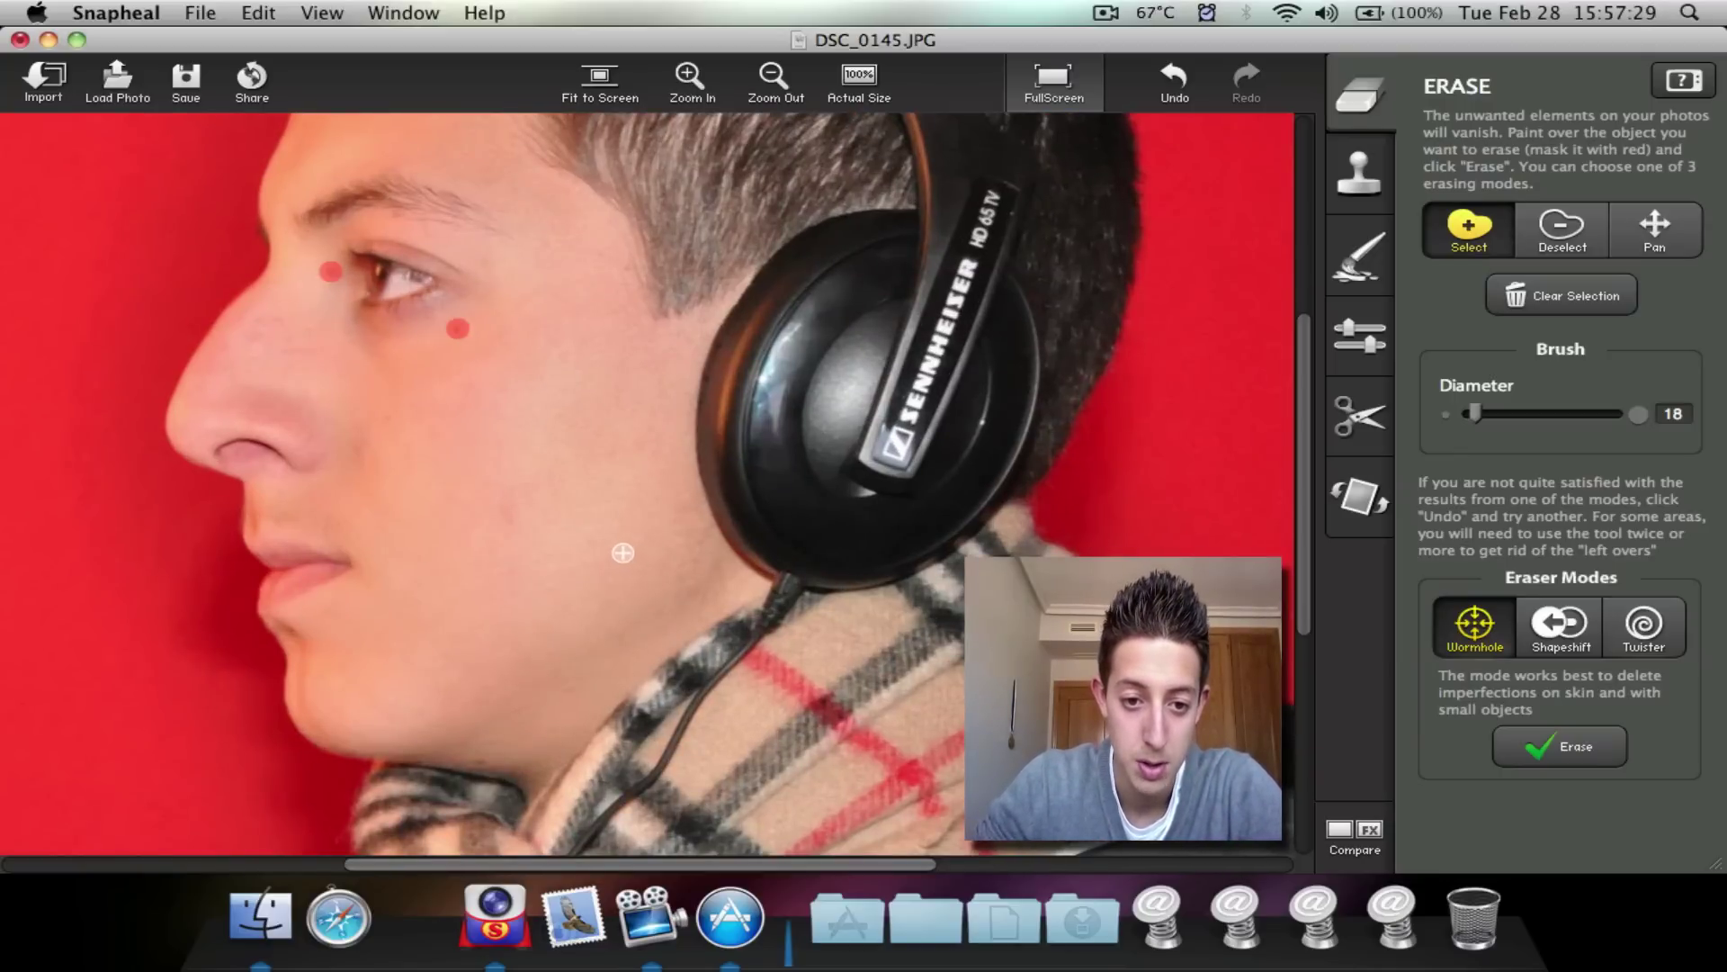
left_click(482, 759)
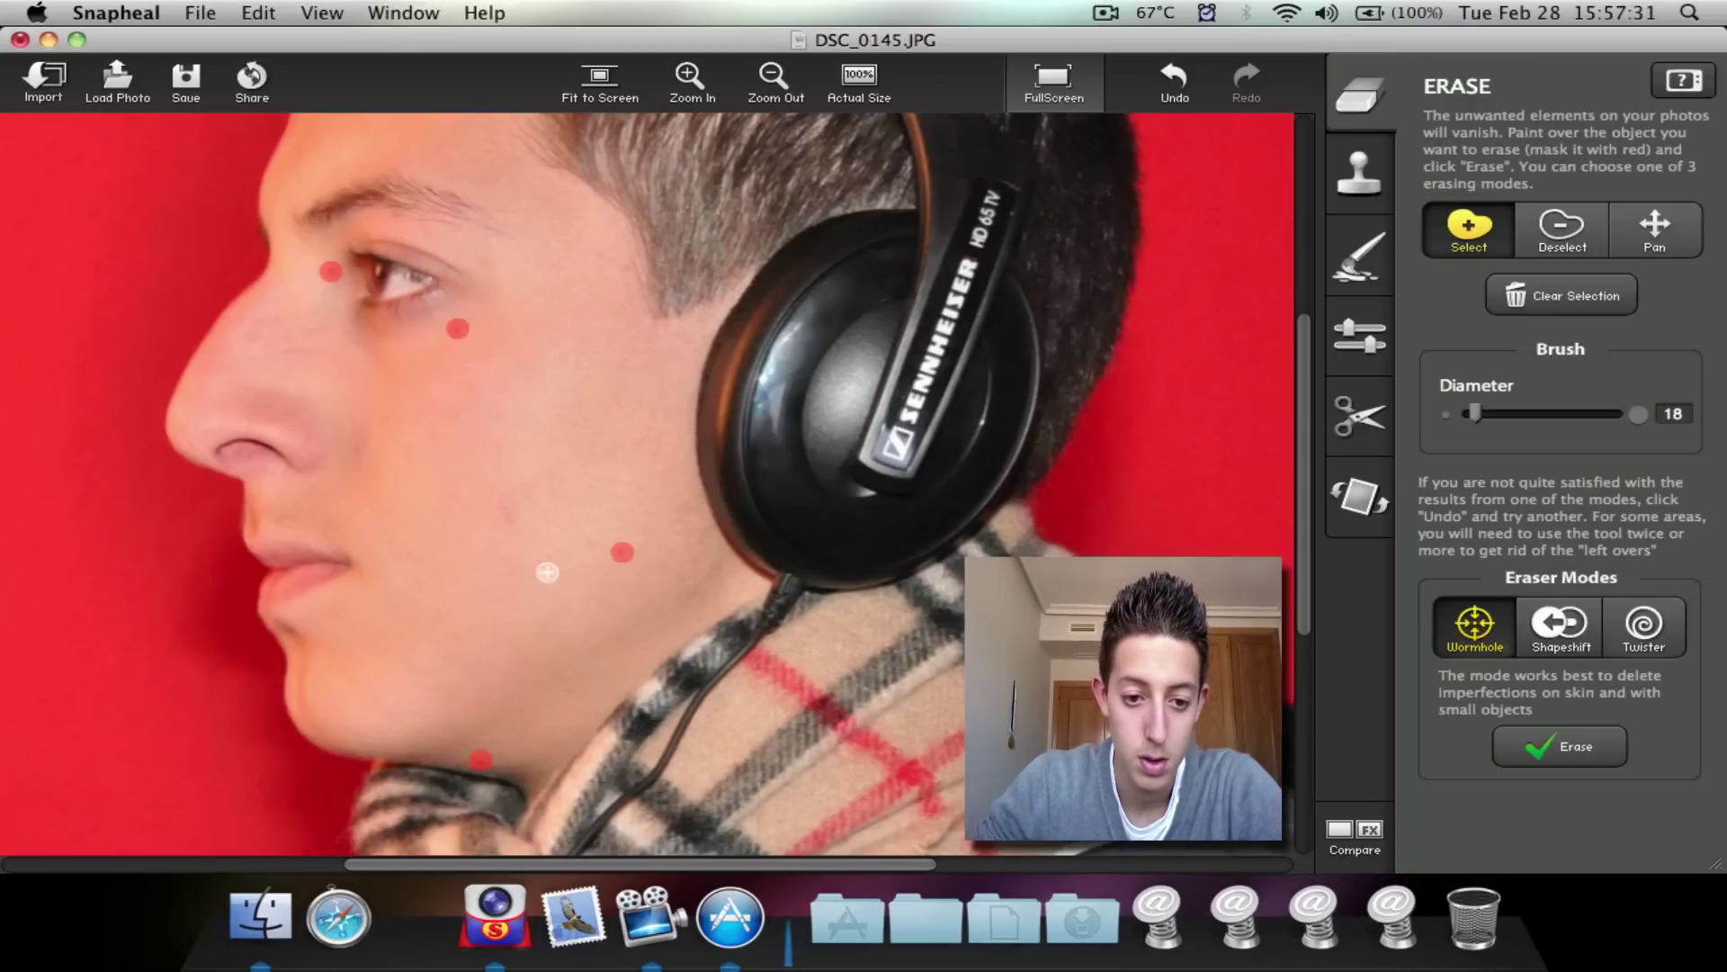
left_click(1551, 745)
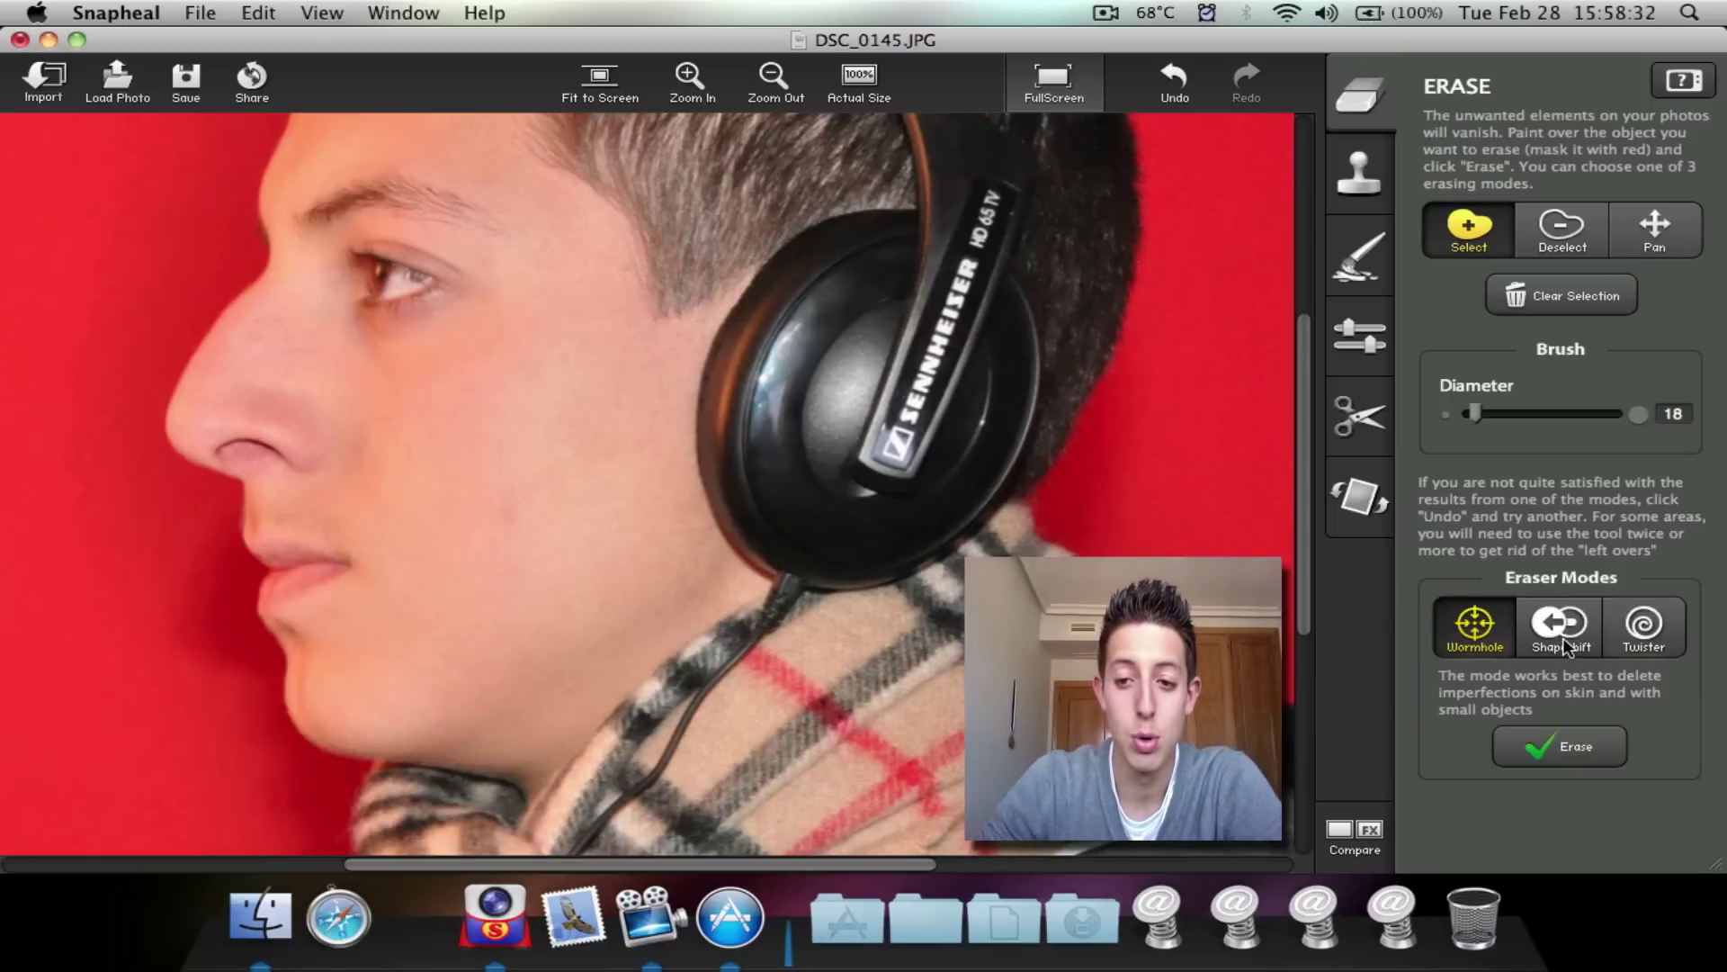
Check the Retouch panel, return to the Eraser panel, then minimize the Snapheal window.
left_click(1372, 227)
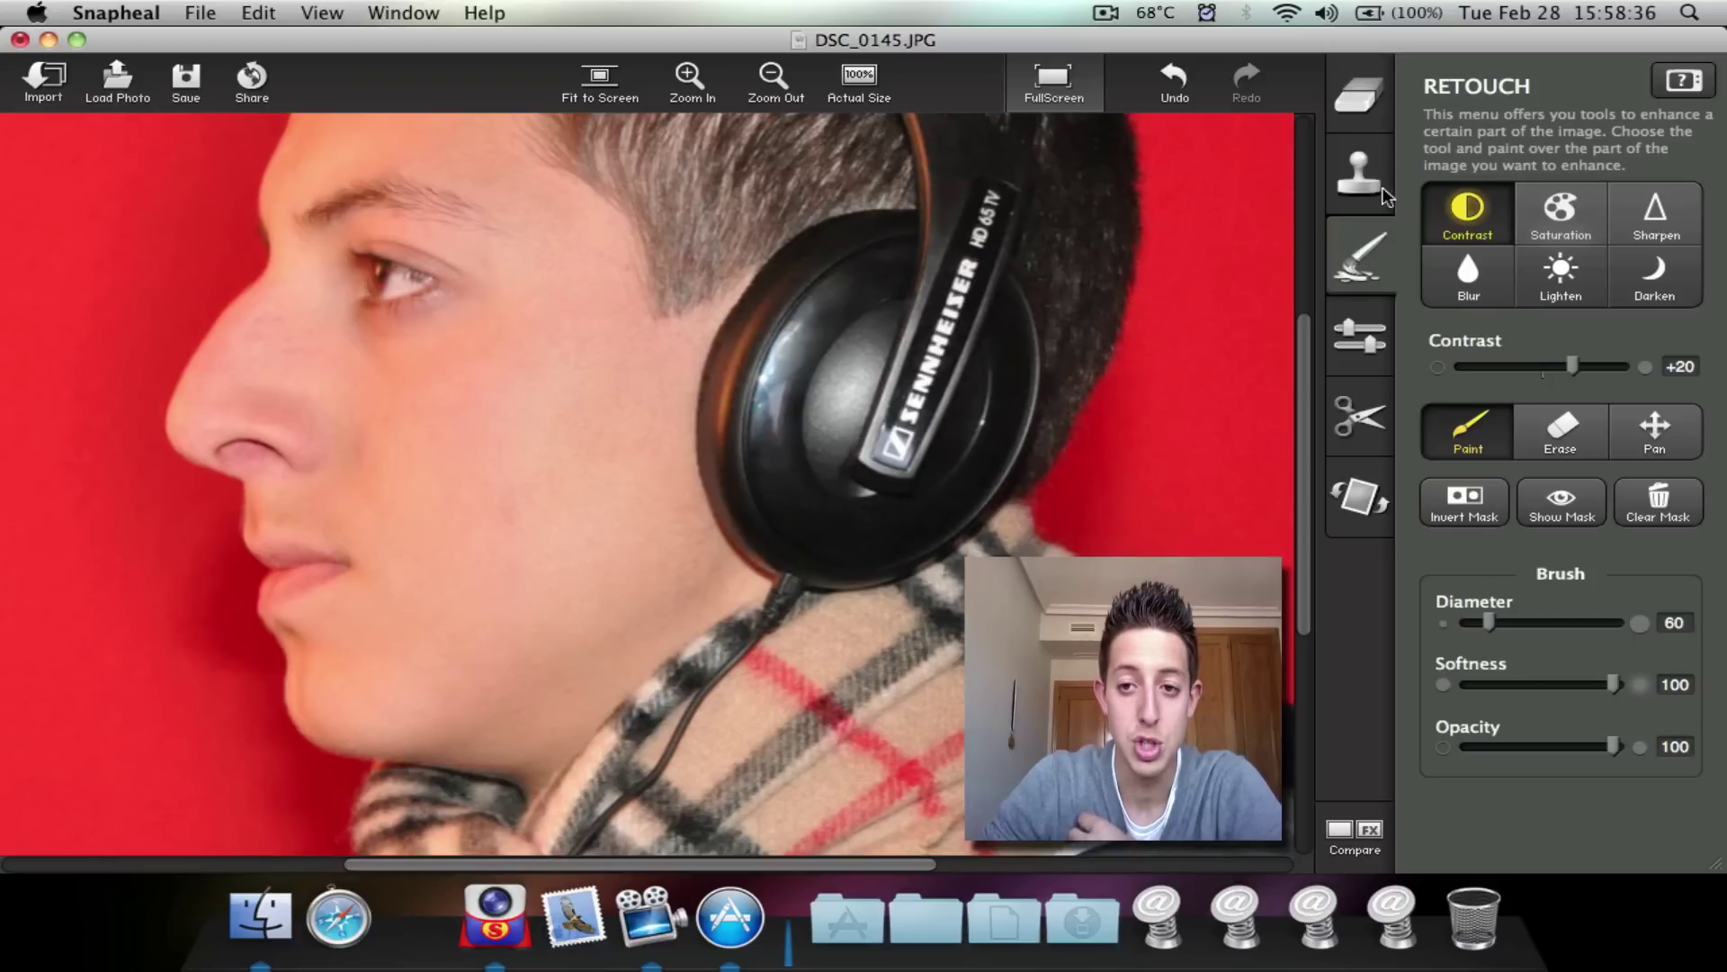
left_click(1361, 110)
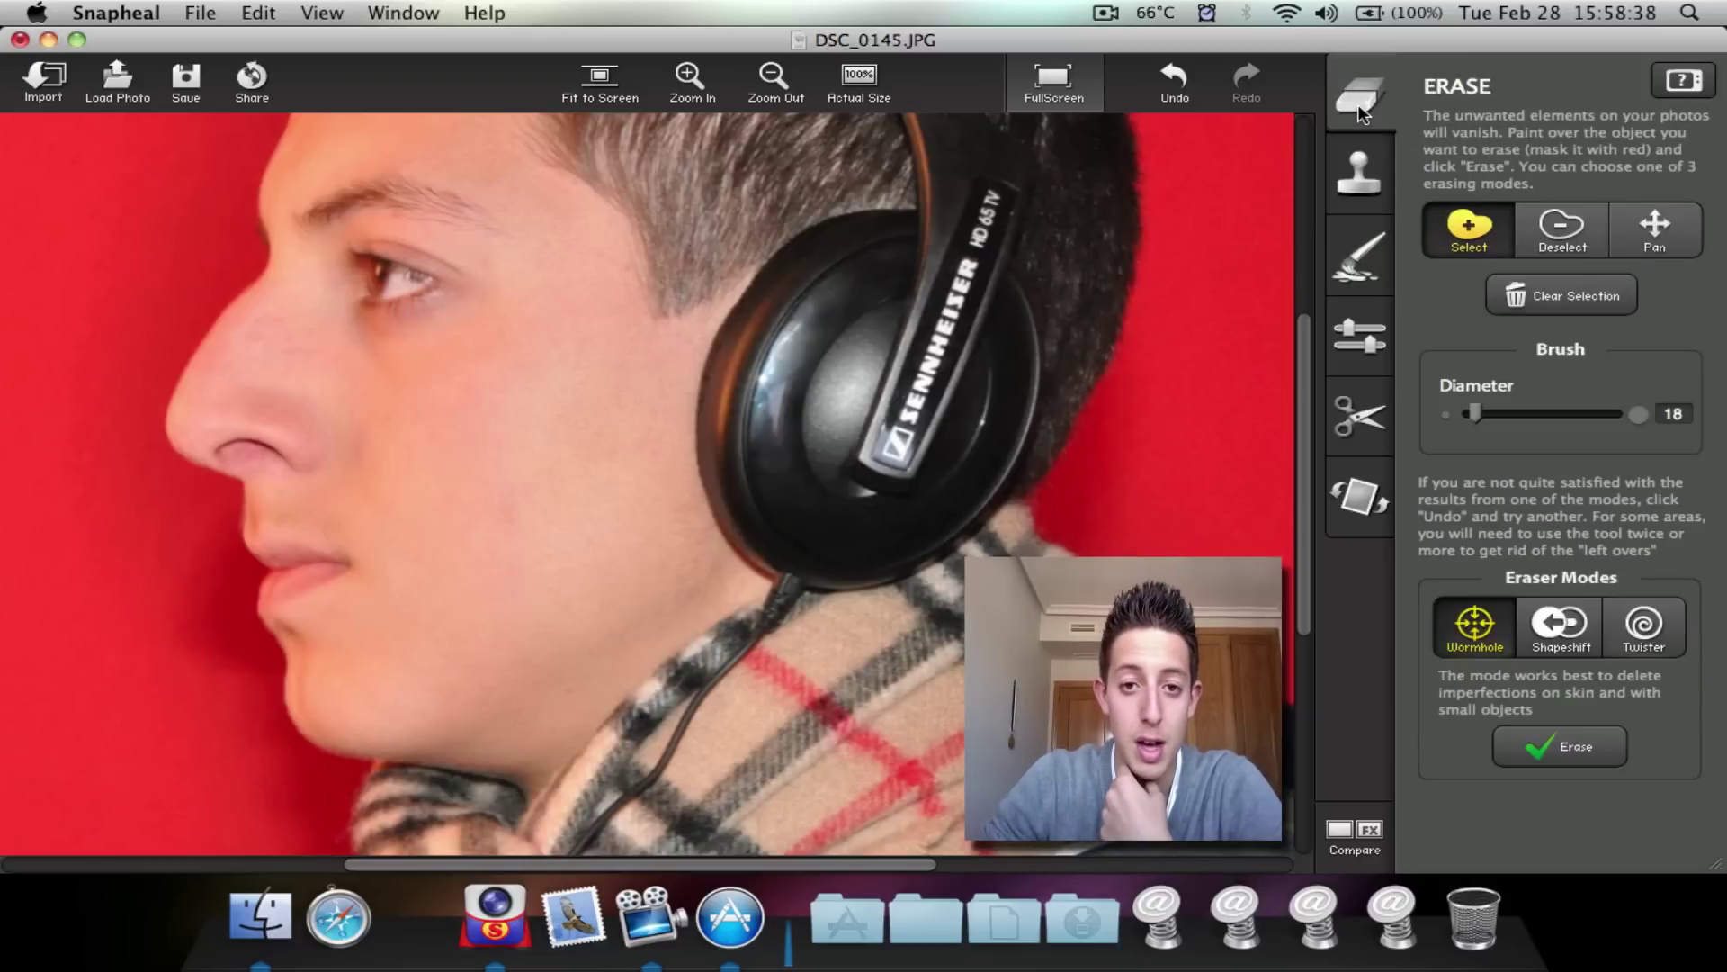
left_click(49, 40)
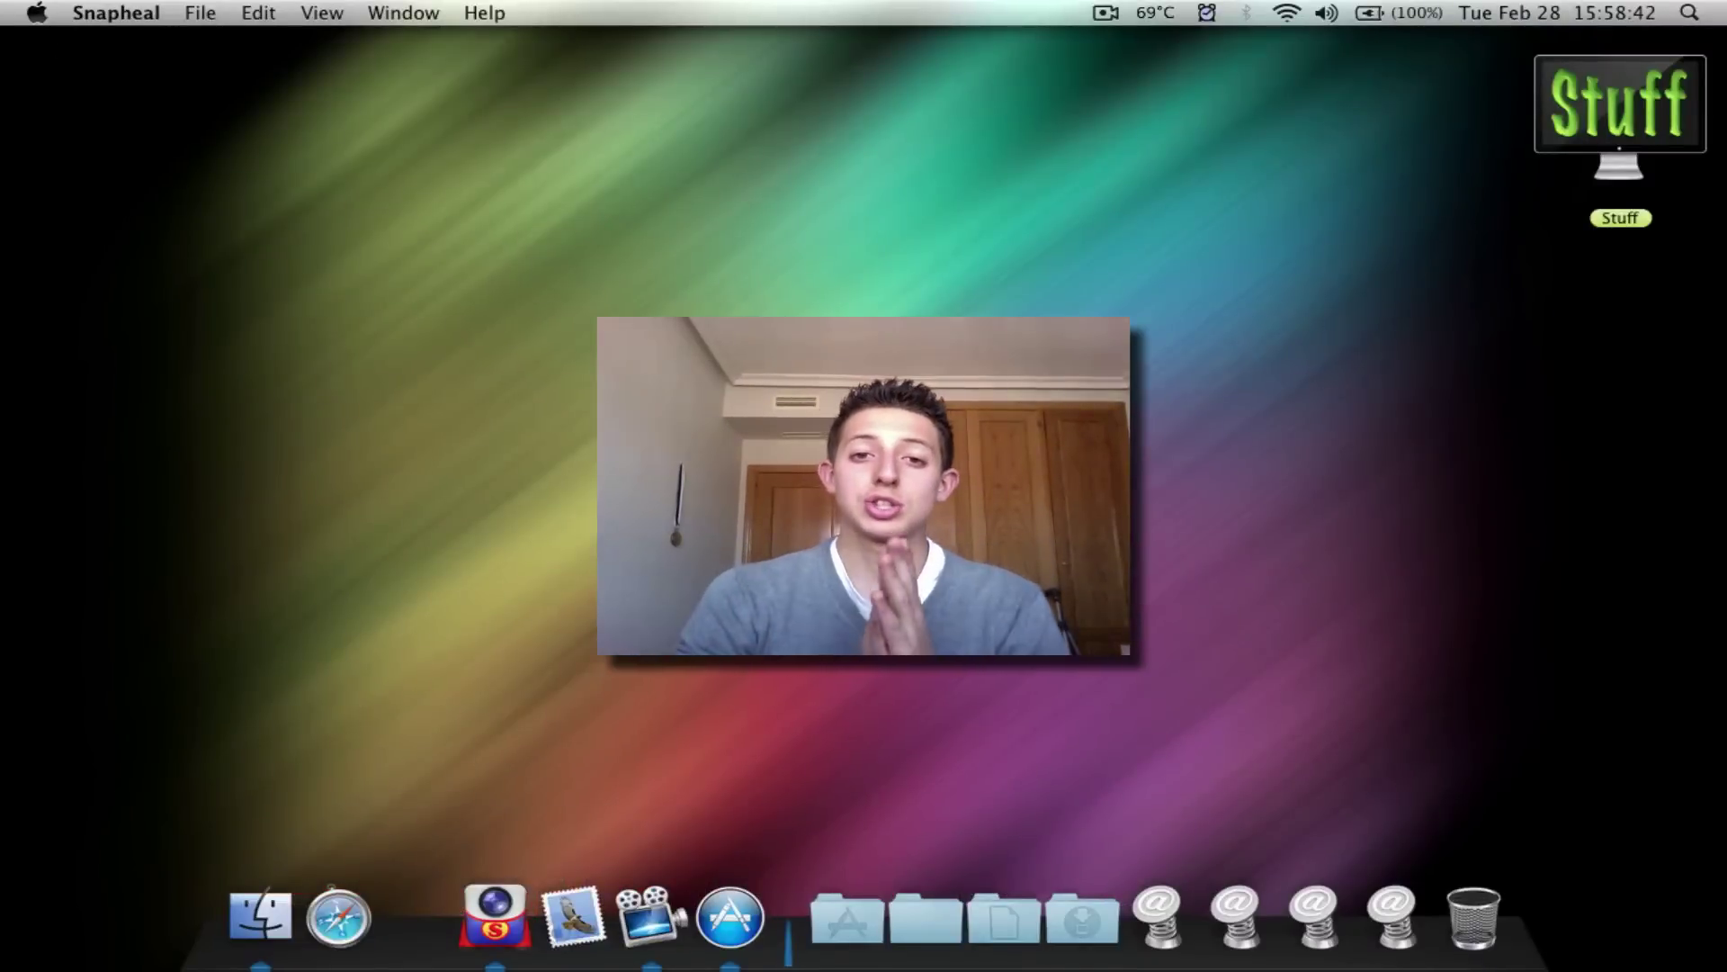